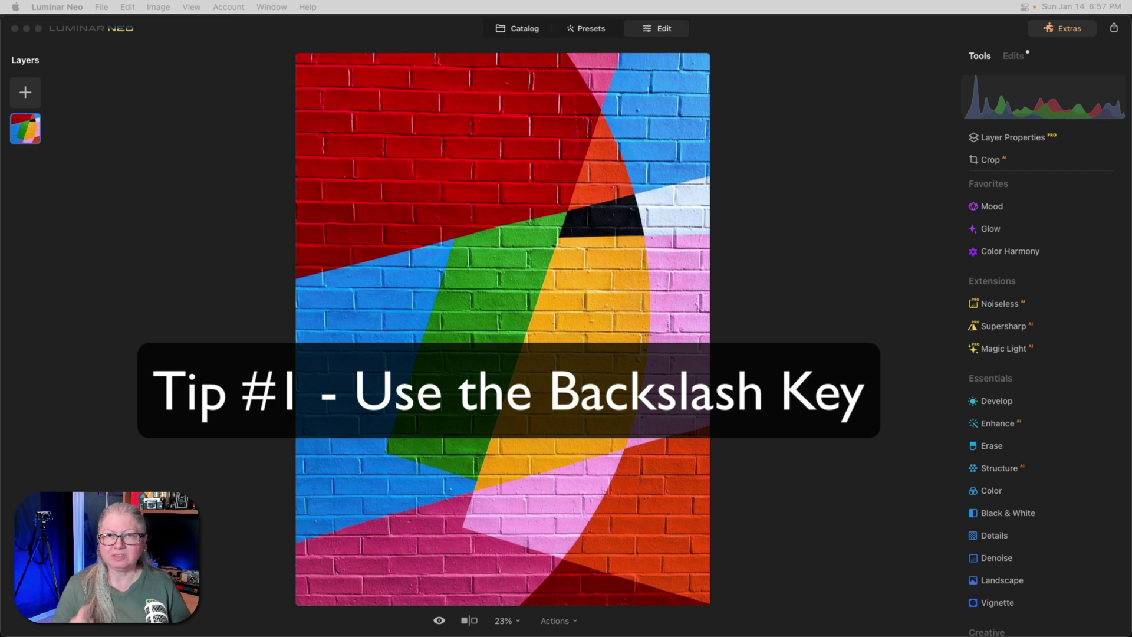
- Convert the photo to black and white and compare the result with the original
click(792, 491)
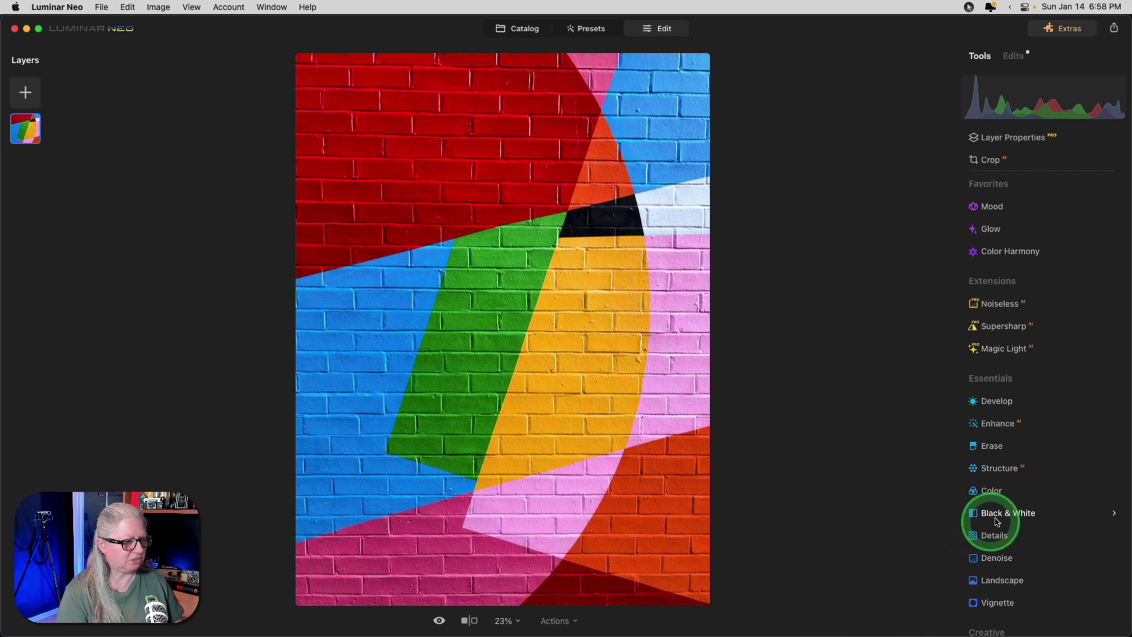
click(1021, 514)
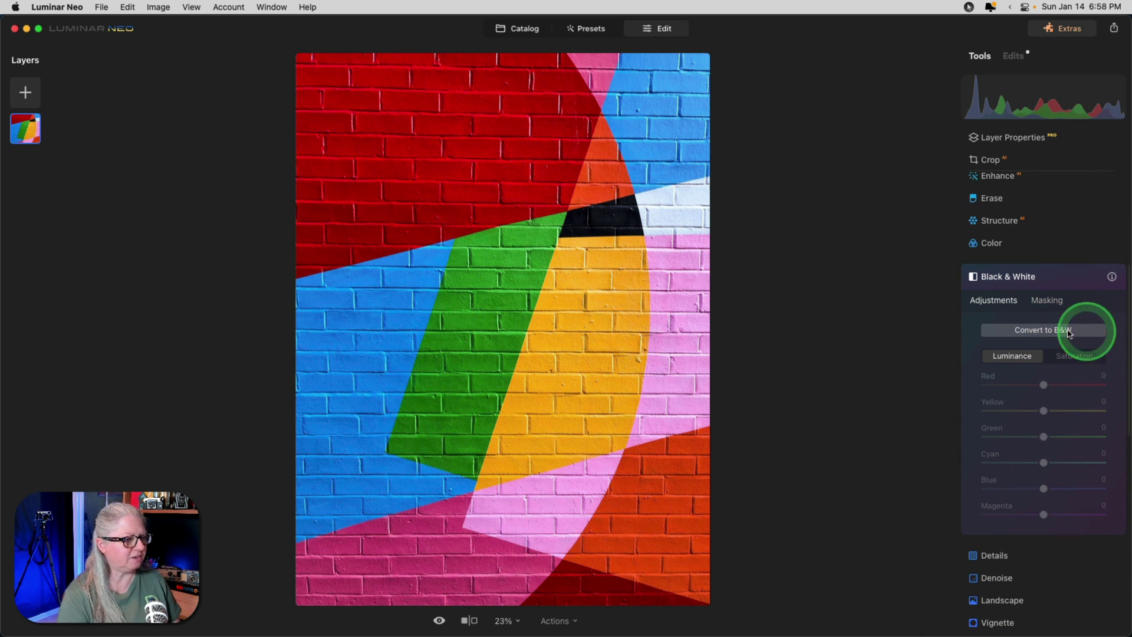
click(1046, 332)
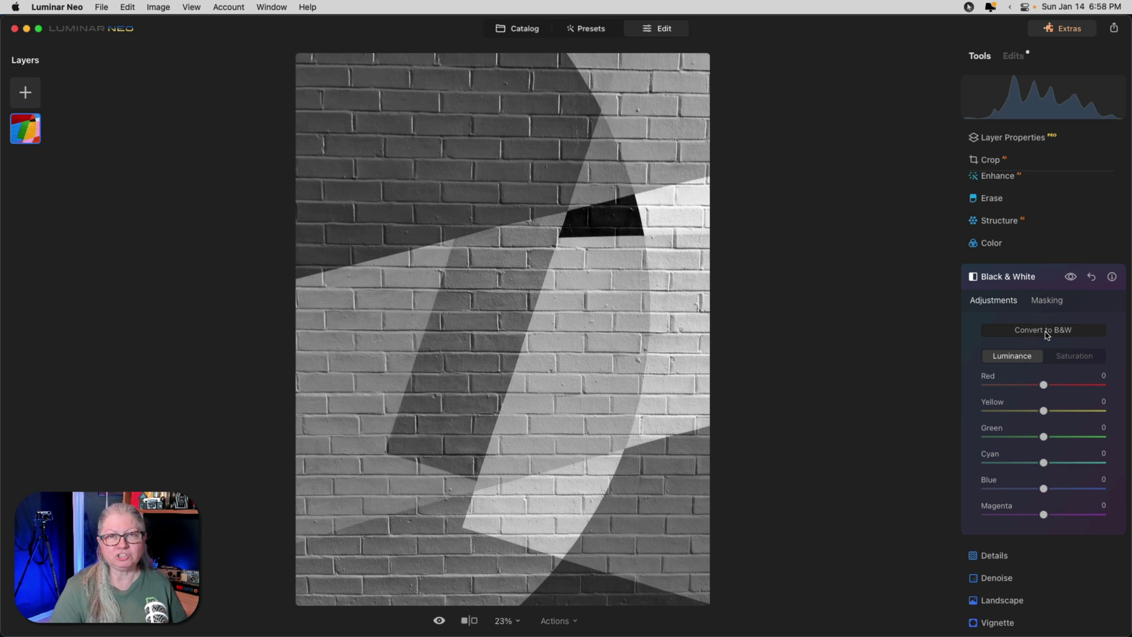
key(backslash)
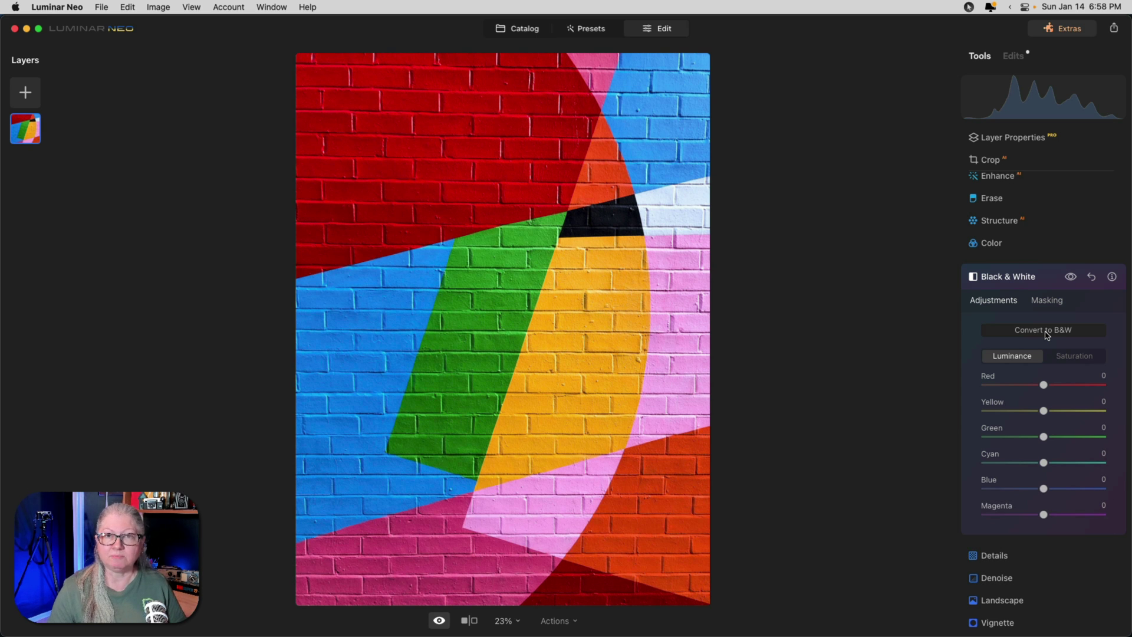
key(backslash)
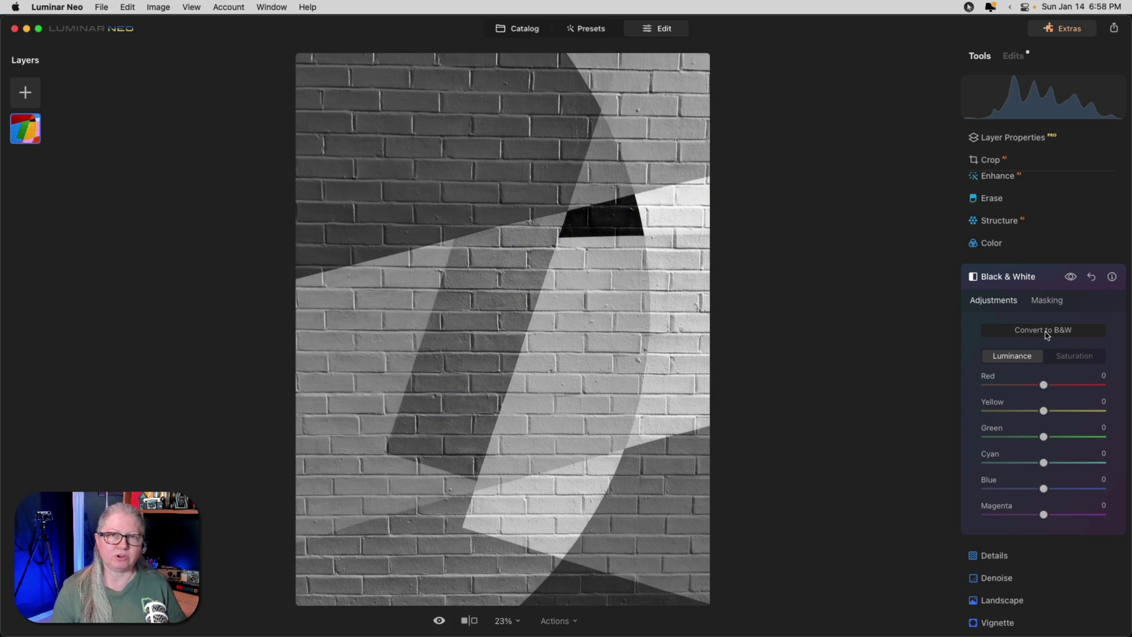
- Set the red luminance of the Black & White conversion to -55 and compare it with the original photo
click(1043, 384)
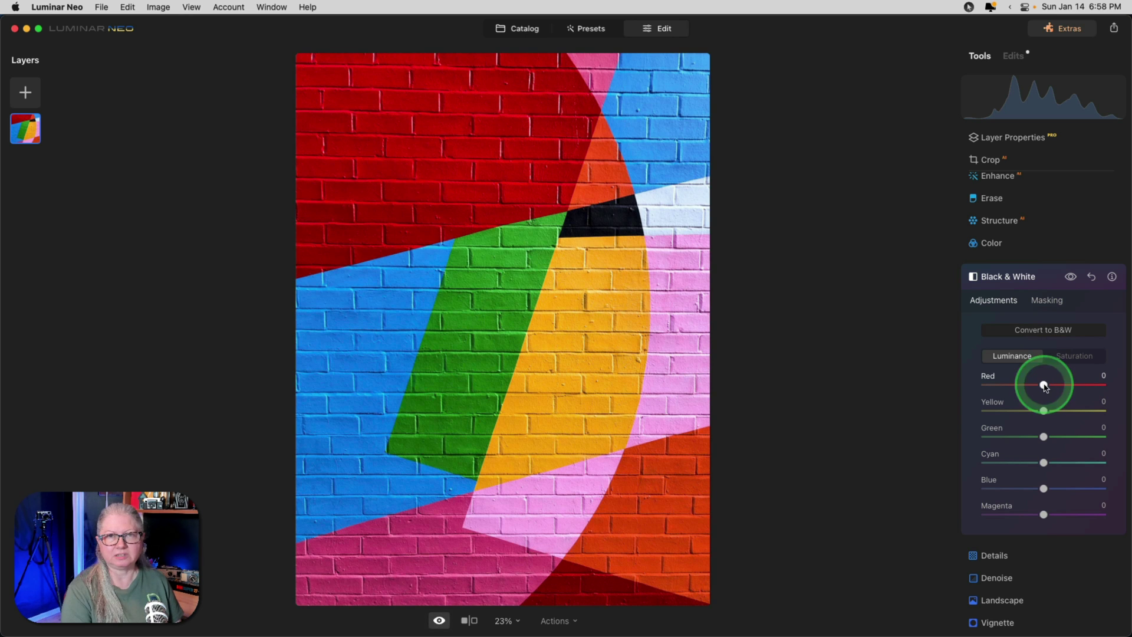
drag(1045, 386, 1012, 386)
click(1012, 386)
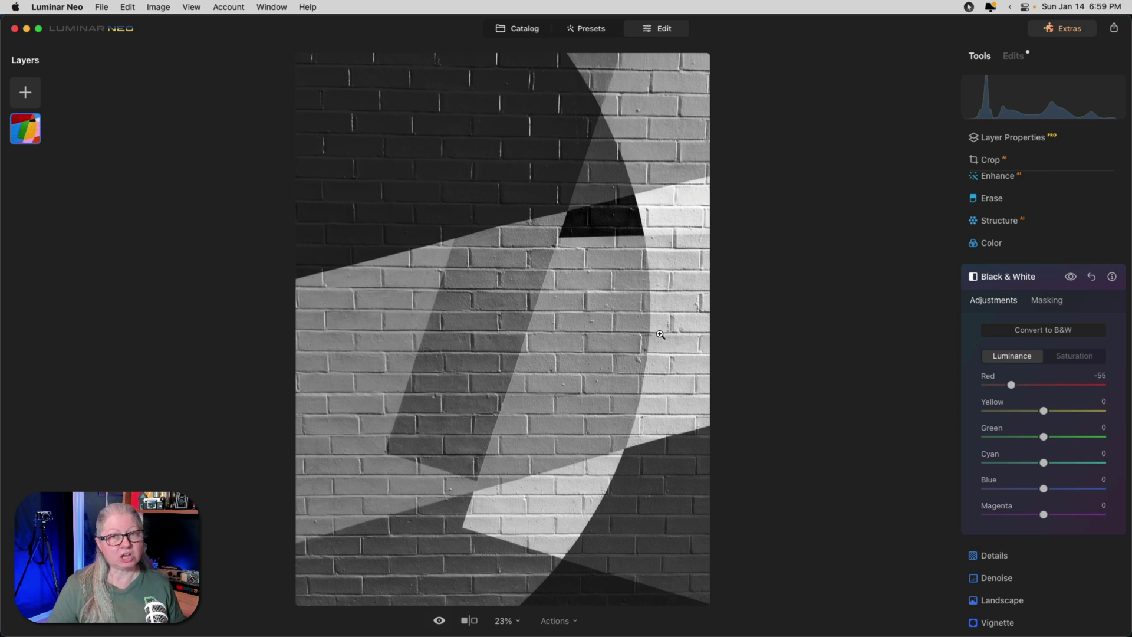
key(backslash)
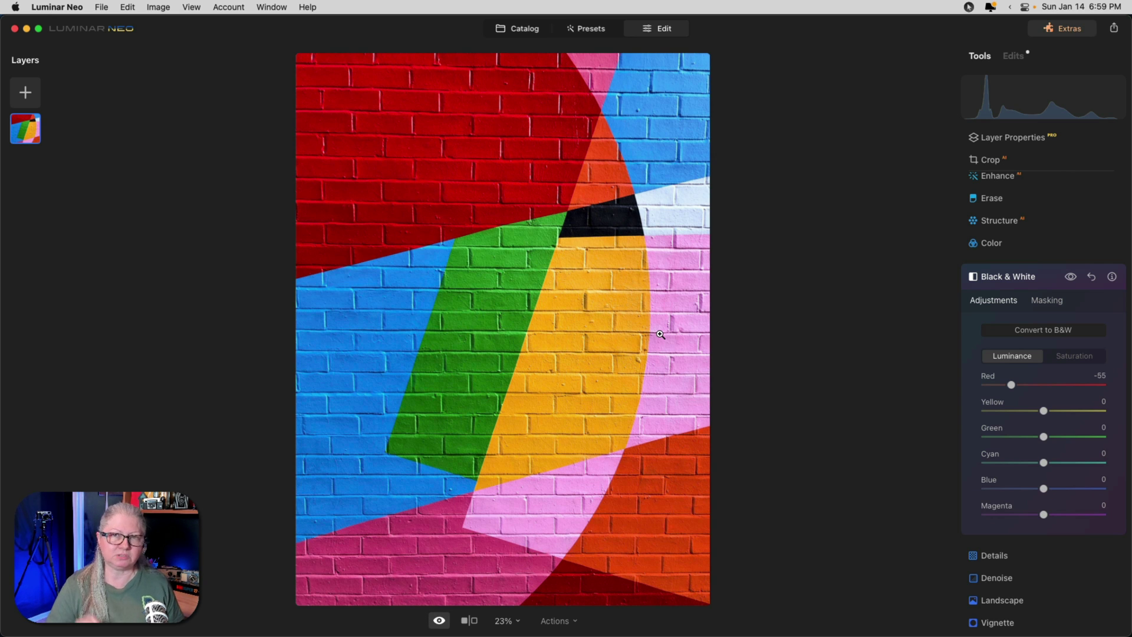
key(backslash)
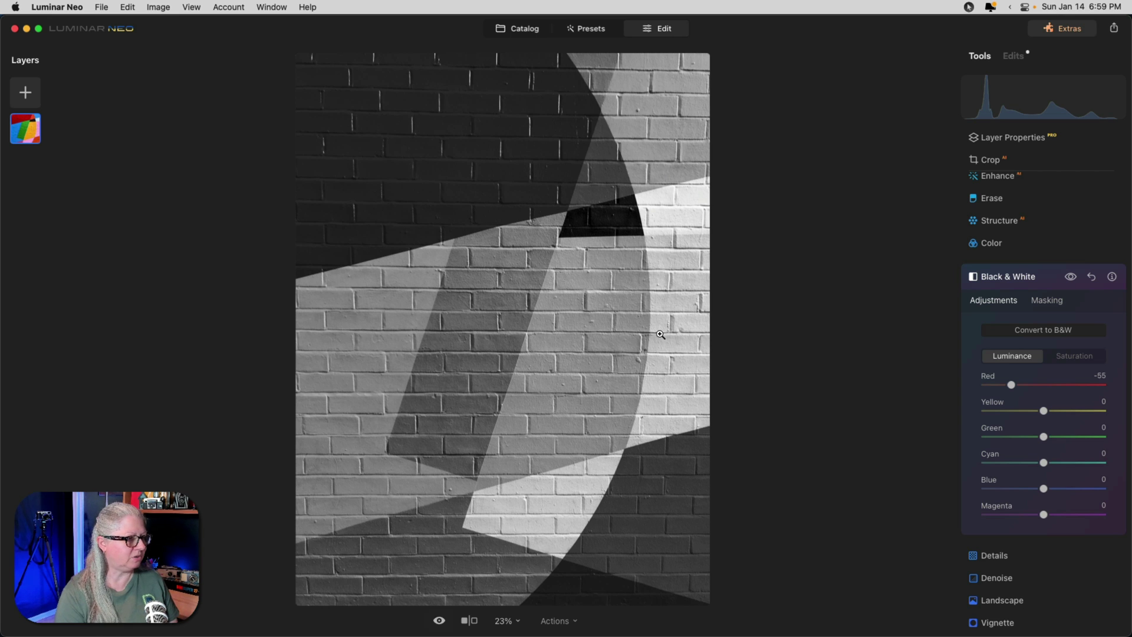
key(backslash)
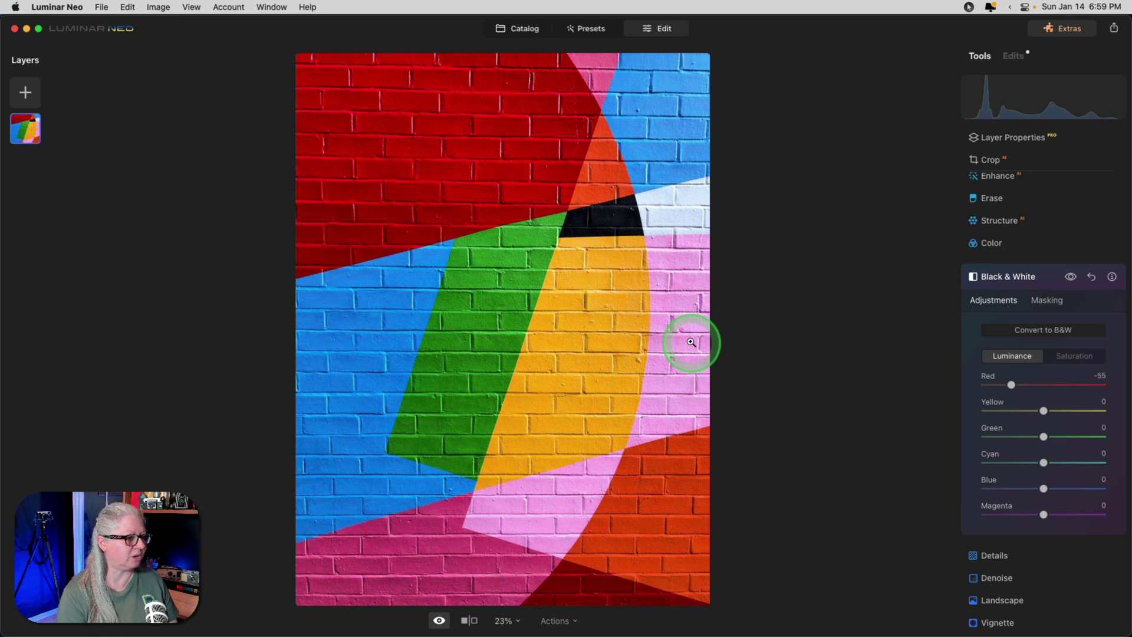
key(backslash)
- Set the yellow luminance of the Black & White conversion to 10 and compare before and after
mouse_move(1044, 411)
mouse_down()
mouse_move(1097, 410)
mouse_move(1025, 409)
mouse_move(1081, 410)
mouse_move(1049, 408)
mouse_up()
key(backslash)
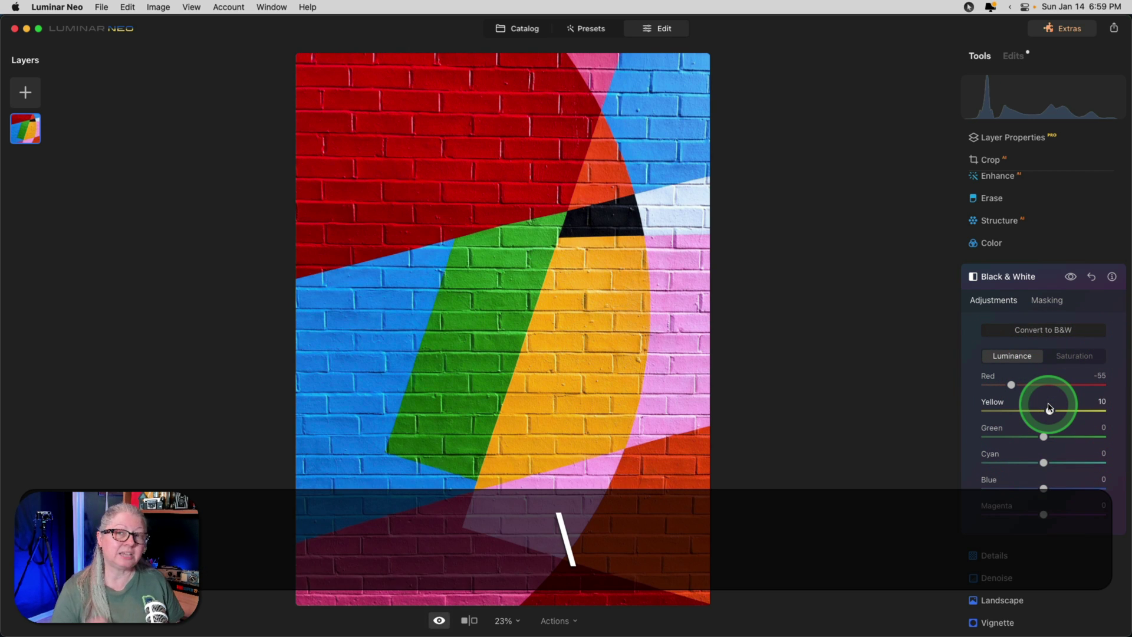
key(backslash)
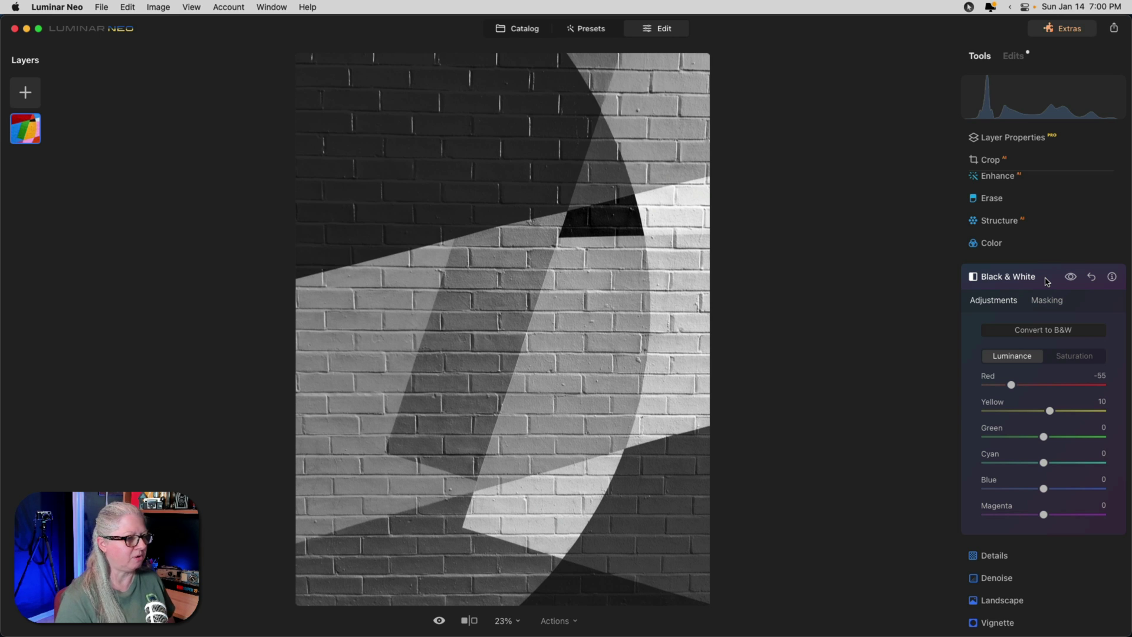
- Reopen the applied Color Harmony edit and set its Color Contrast amount to 47 and hue to 73
click(1046, 281)
click(1013, 56)
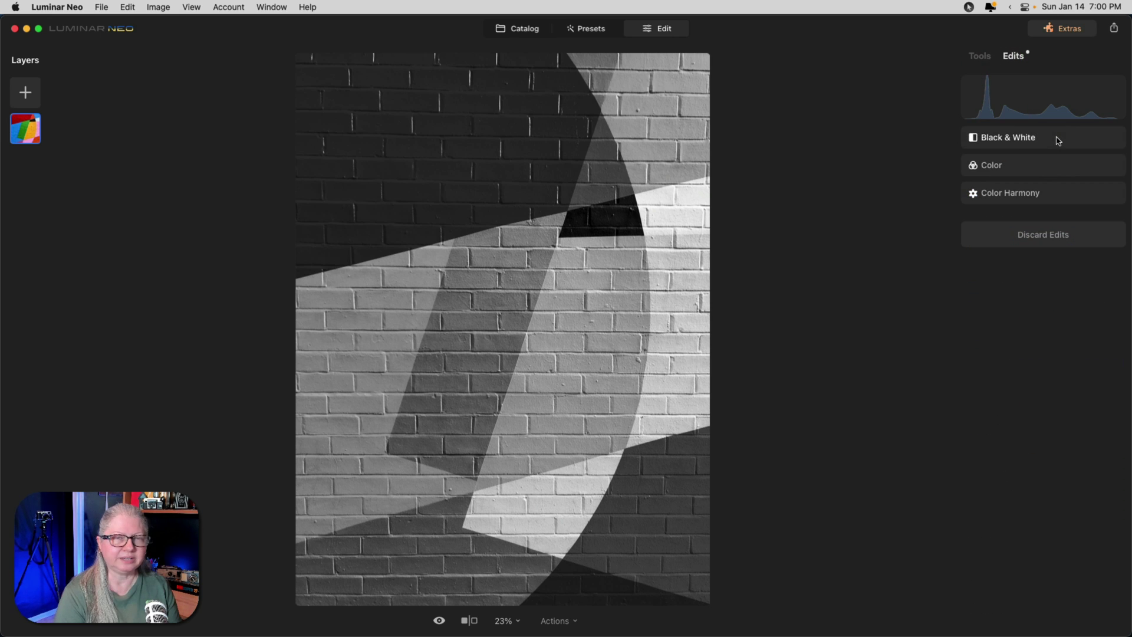
click(1005, 108)
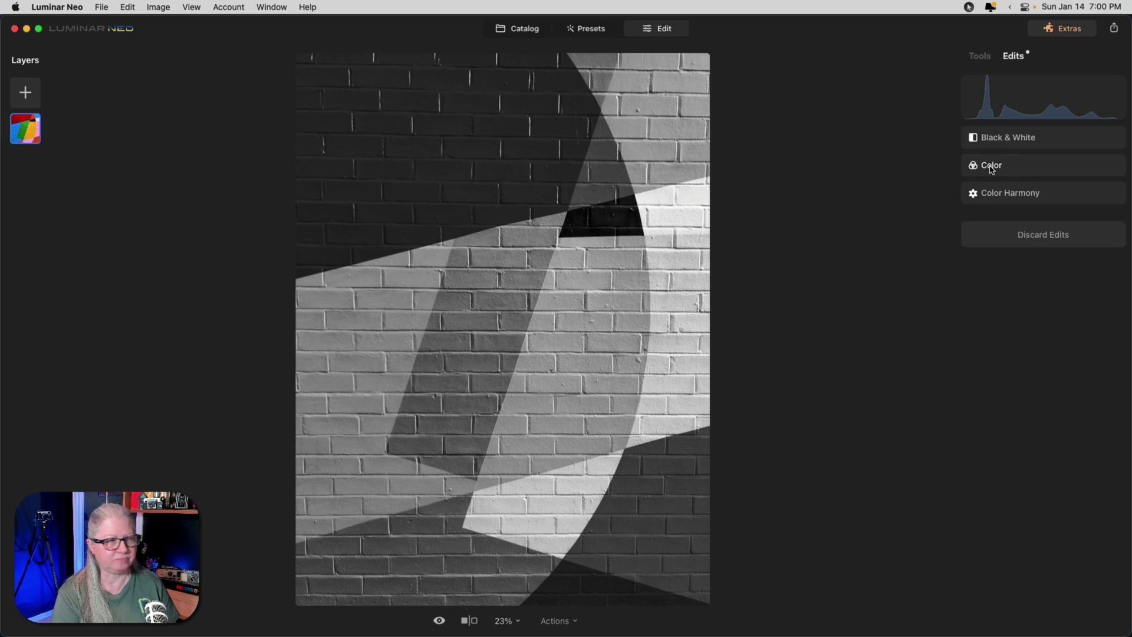
click(997, 193)
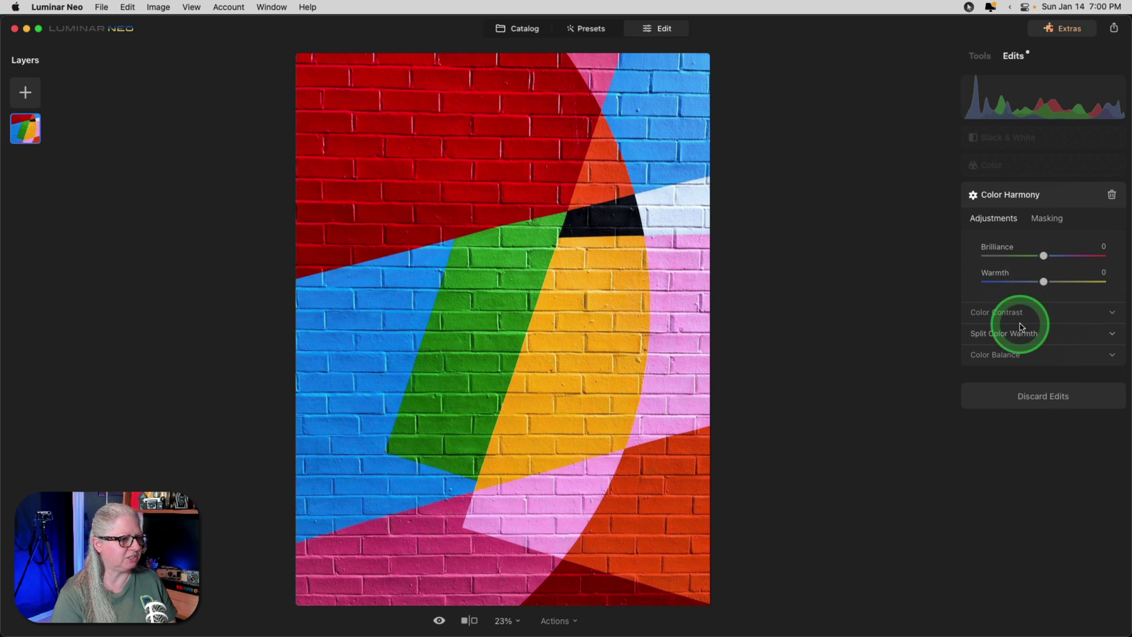
click(991, 312)
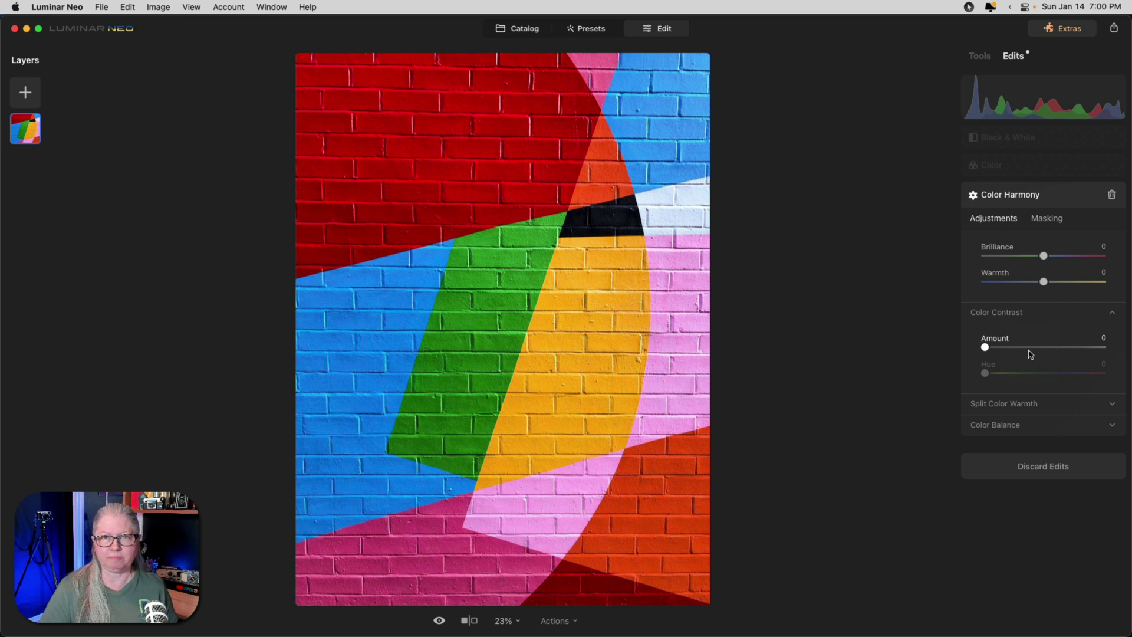
drag(1031, 354, 1008, 367)
drag(1022, 346, 1042, 347)
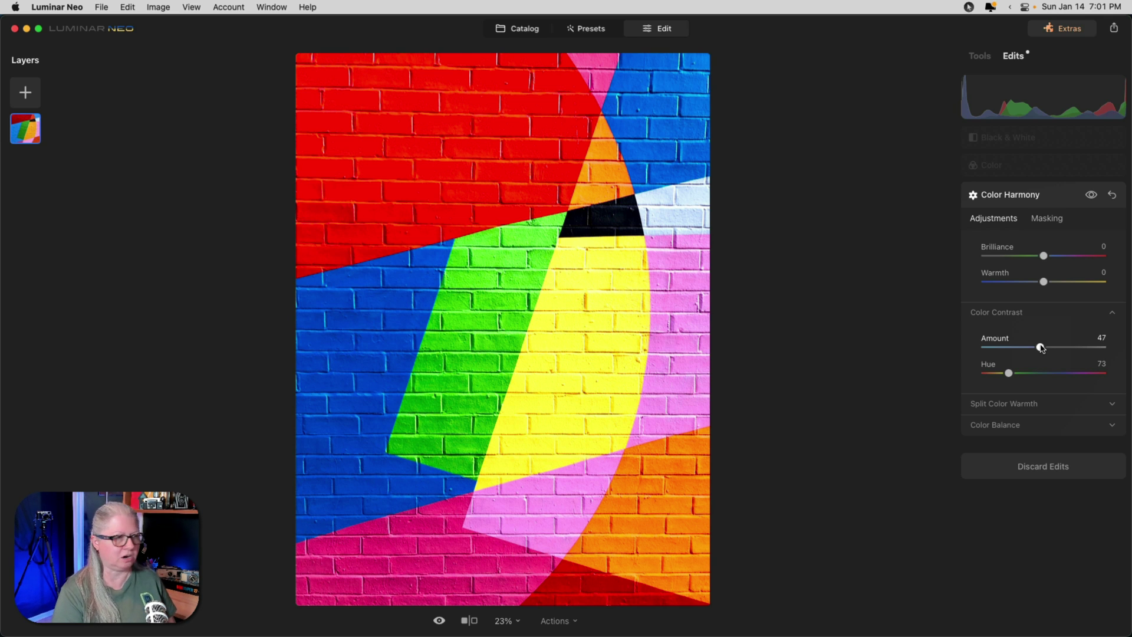
- Reopen the applied Color edit, switch HSL to Luminance and set orange to -17
click(1023, 172)
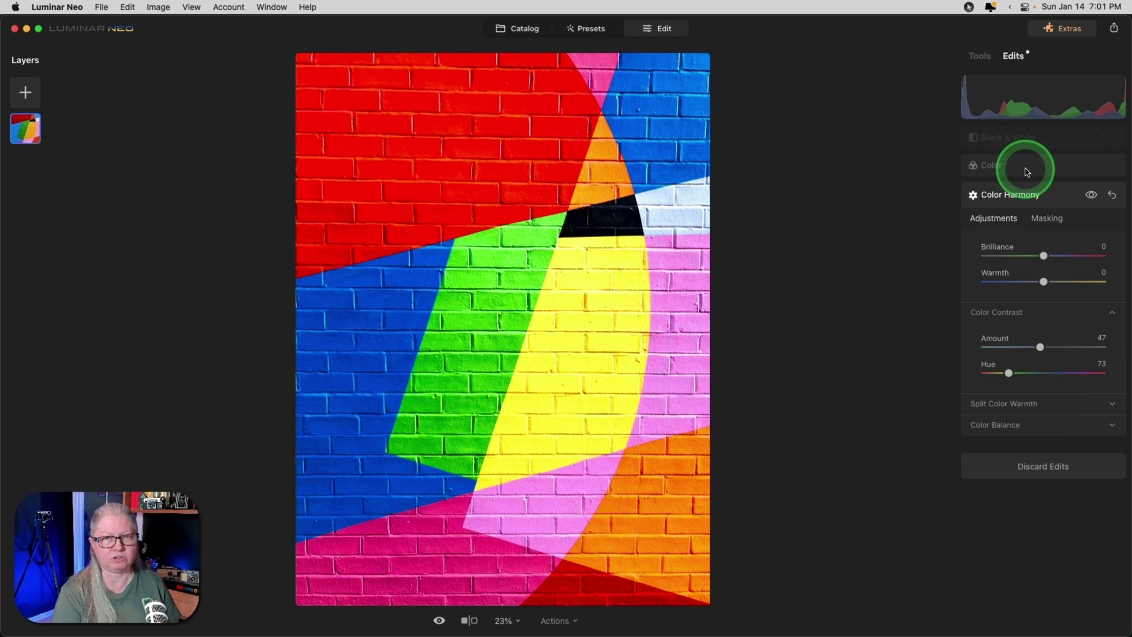
click(1027, 173)
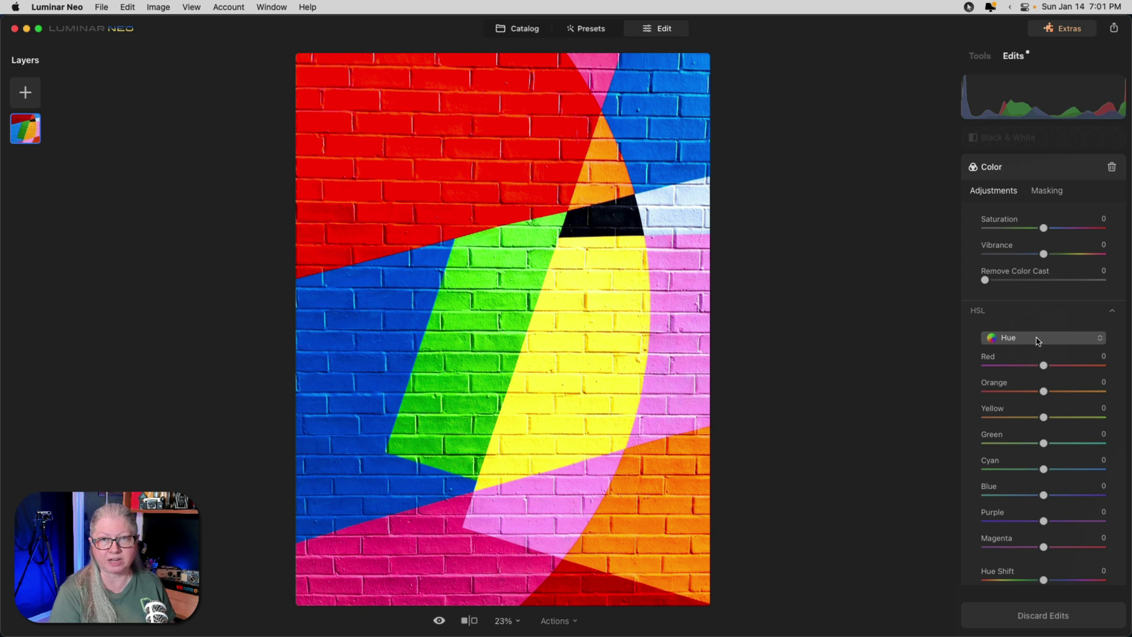
click(1038, 340)
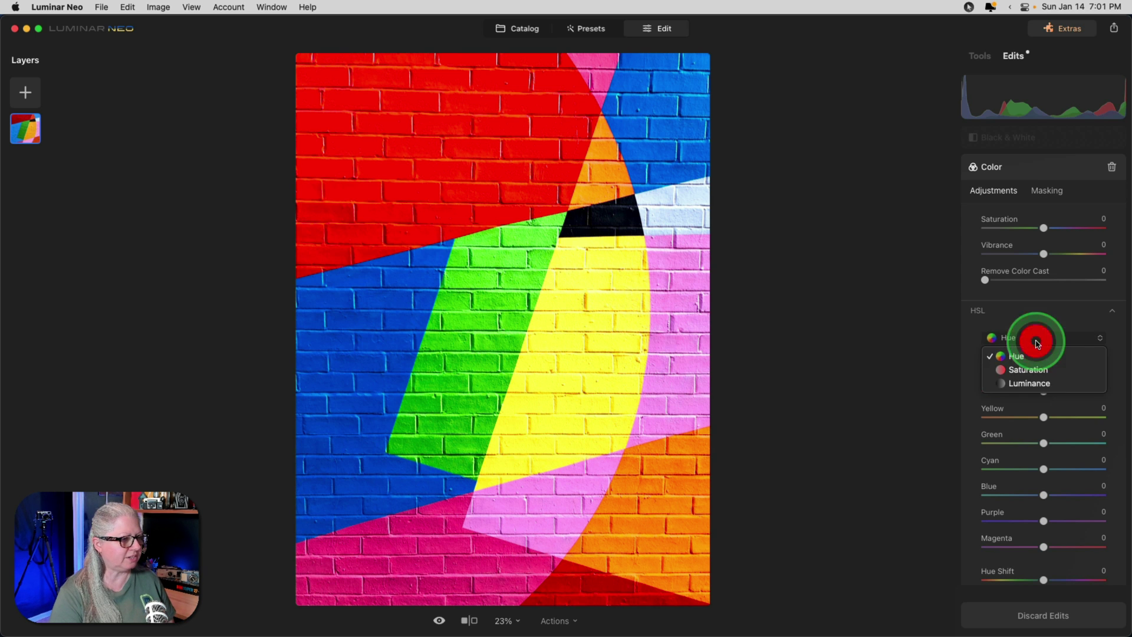
click(1029, 383)
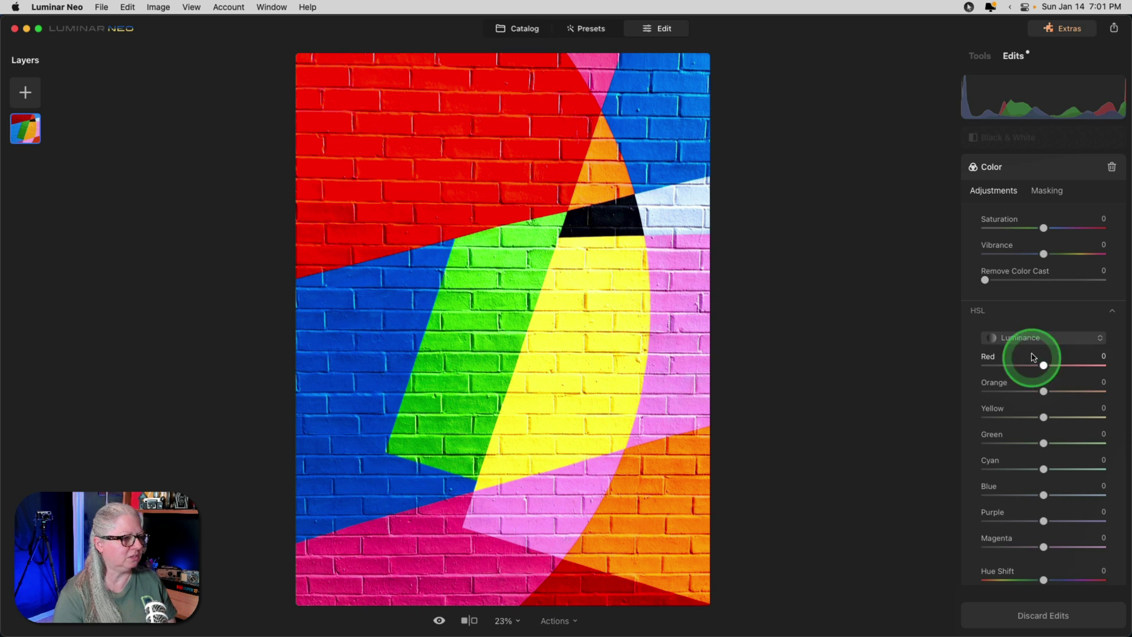
click(1045, 392)
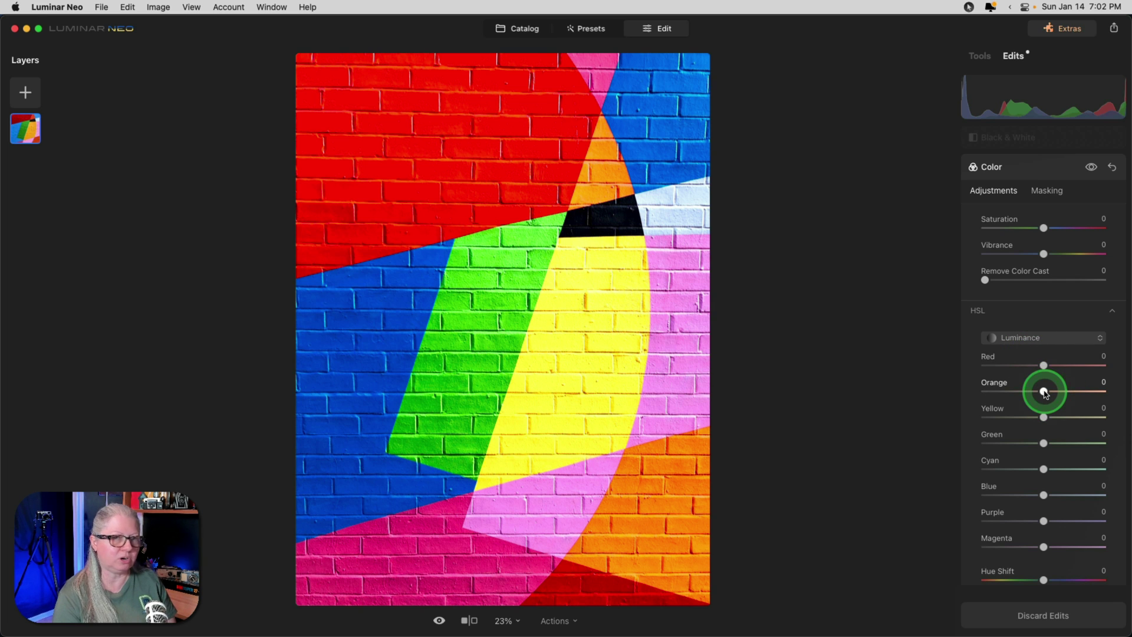
drag(1046, 394, 1047, 391)
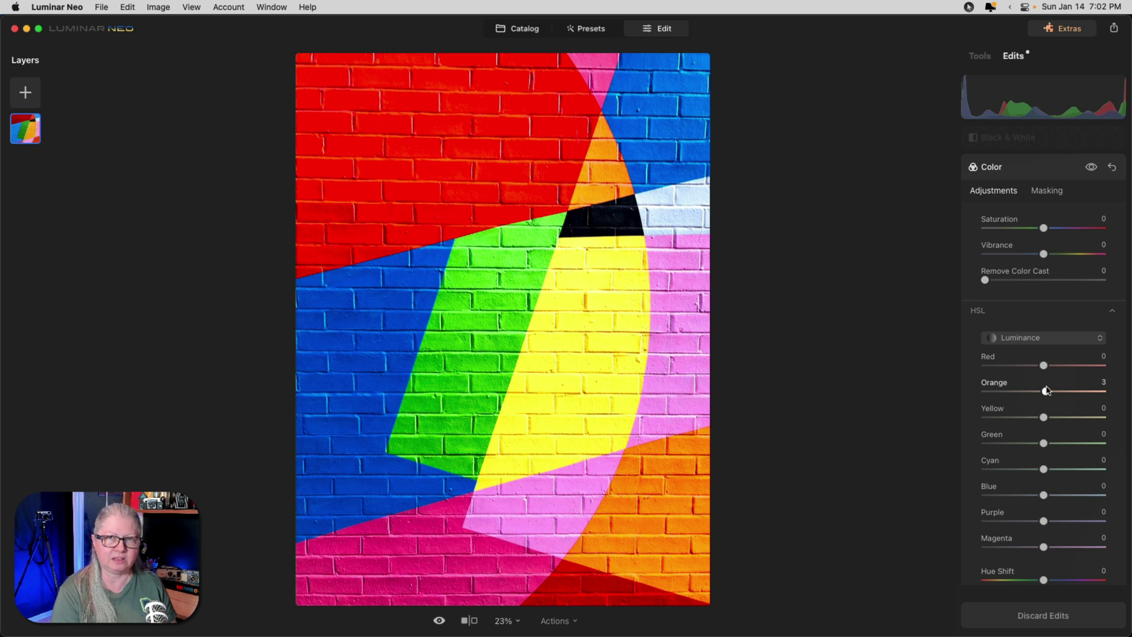
mouse_move(1048, 390)
mouse_down()
mouse_move(1026, 387)
mouse_move(1064, 390)
mouse_move(1019, 388)
mouse_move(1071, 388)
mouse_move(1033, 389)
mouse_up()
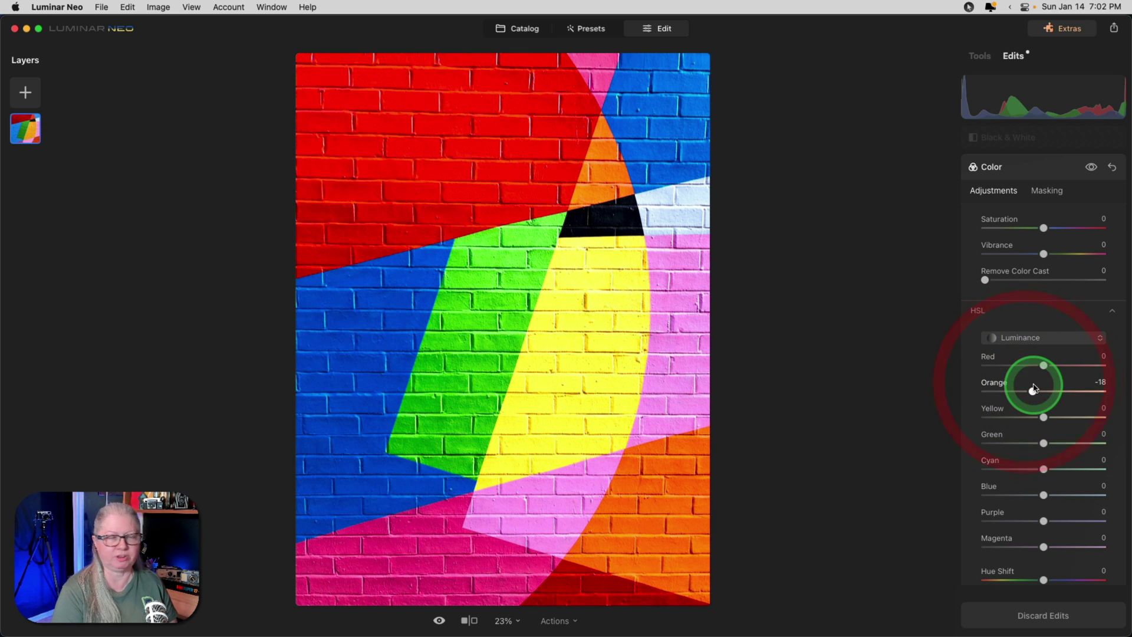
- Set the HSL luminance of blue to -23, green to -12 and magenta to 16
drag(1043, 495, 1031, 495)
drag(1044, 443, 1039, 443)
drag(1044, 547, 1053, 547)
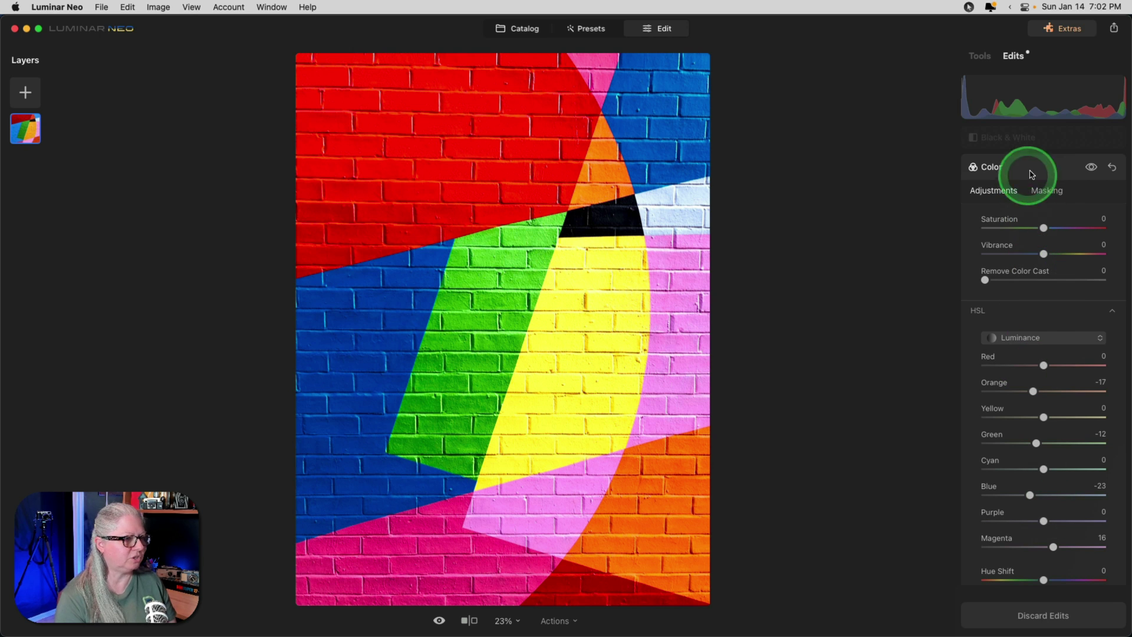
- Reopen the applied Black & White edit, reset the red and yellow luminance to 0, and compare with the original photo
click(1044, 141)
drag(1012, 248, 1012, 249)
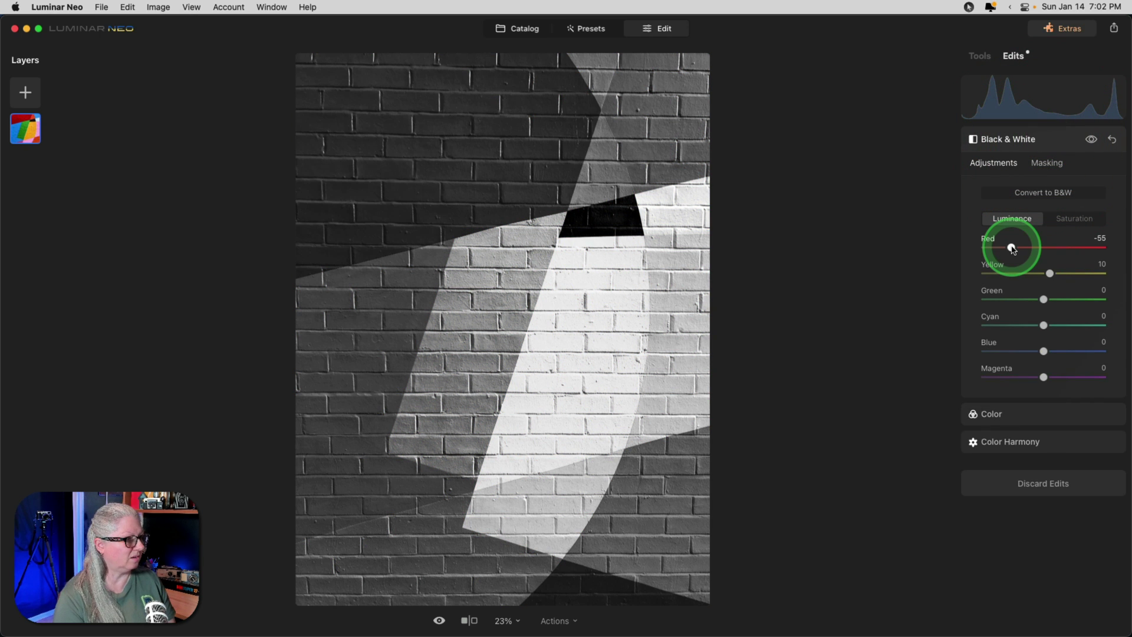
double_click(1011, 248)
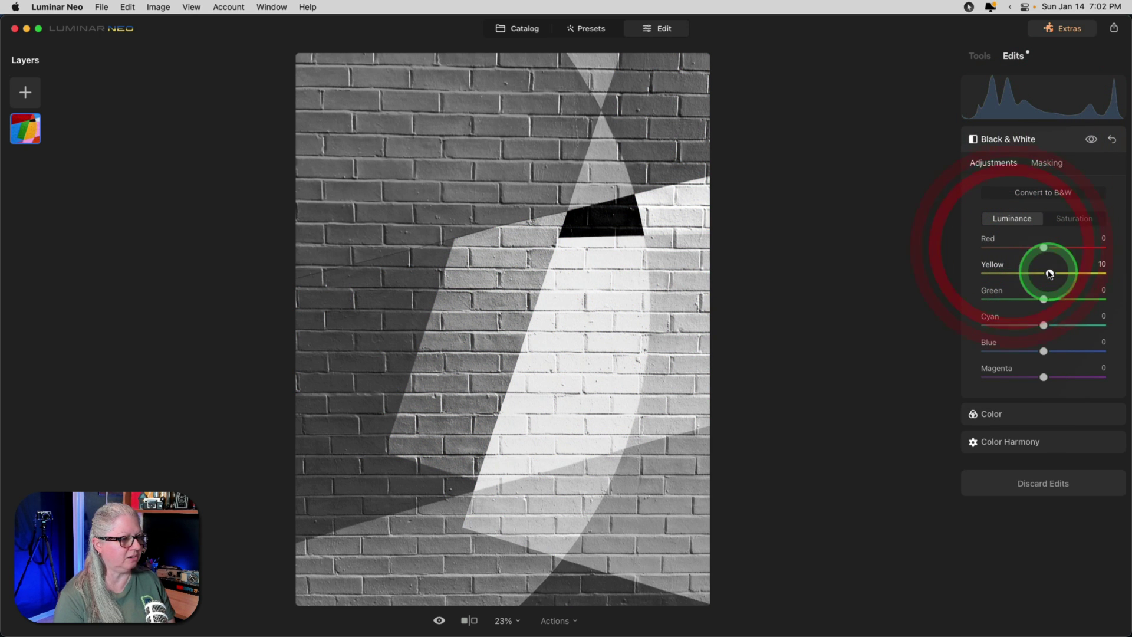
double_click(1050, 273)
mouse_move(412, 222)
mouse_down()
mouse_move(367, 207)
mouse_move(366, 194)
mouse_move(366, 318)
mouse_move(371, 233)
mouse_move(378, 361)
mouse_up()
key(backslash)
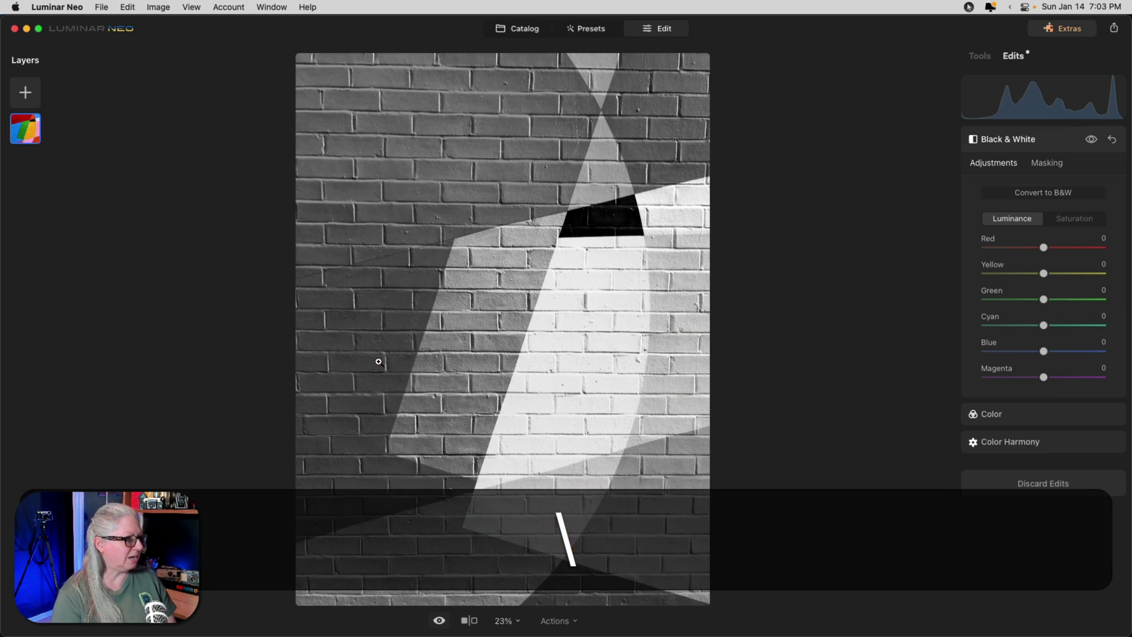
drag(394, 243, 370, 395)
- Set the Black & White luminance to red -1, yellow -25, green -46, cyan -28, blue -38 and magenta 28, and compare with the original
drag(1044, 247, 1011, 247)
drag(1043, 351, 1031, 351)
drag(1044, 299, 1024, 299)
click(1016, 416)
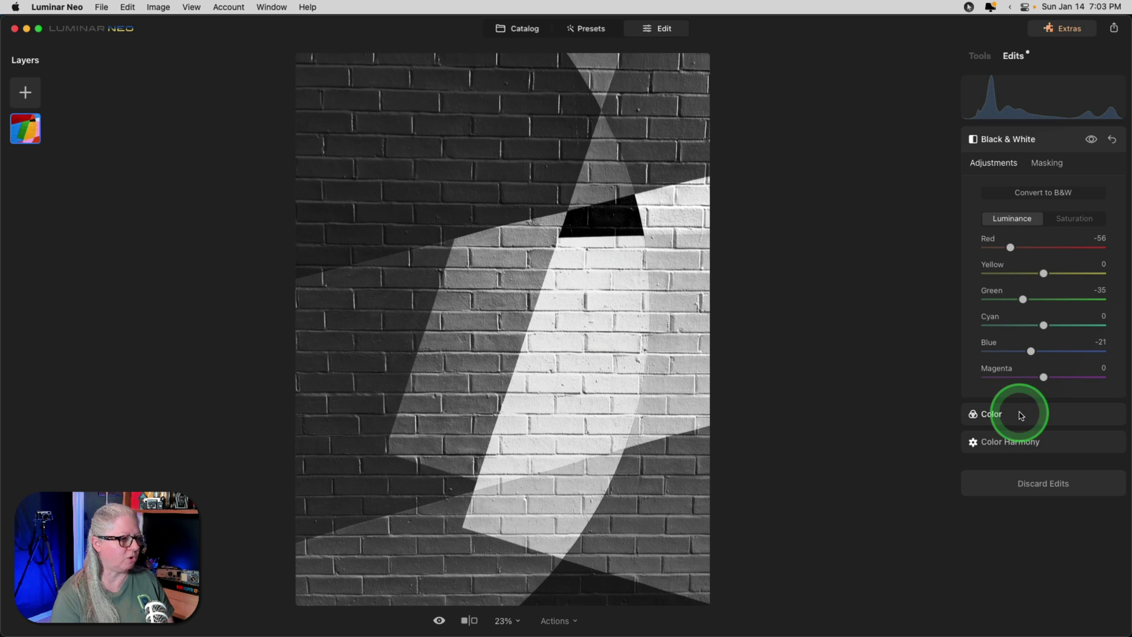
click(1010, 483)
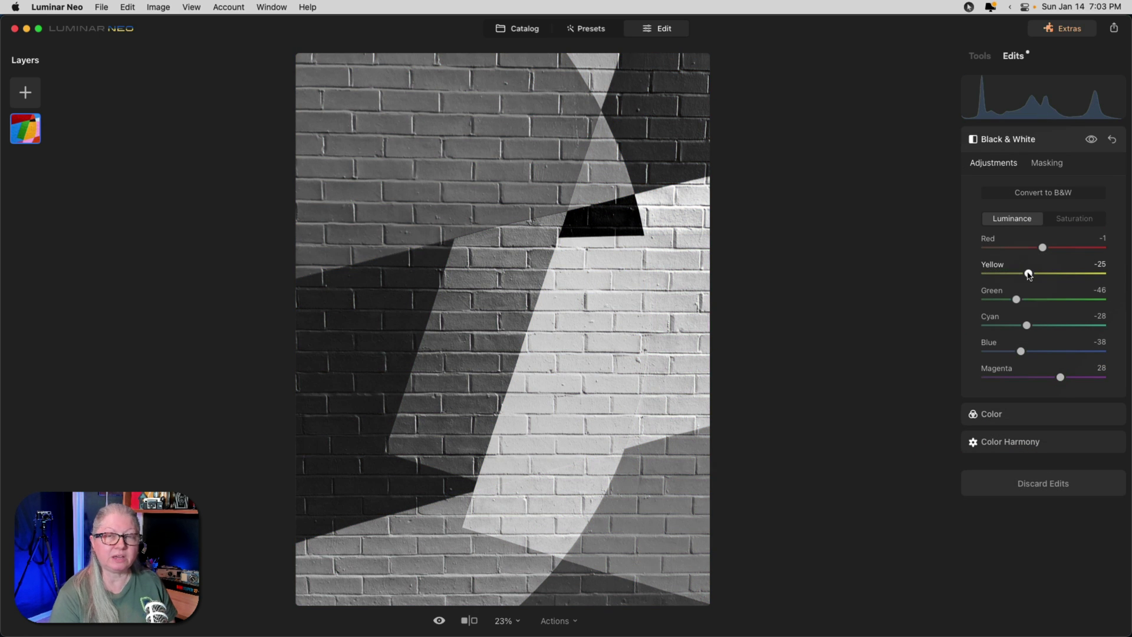
key(backslash)
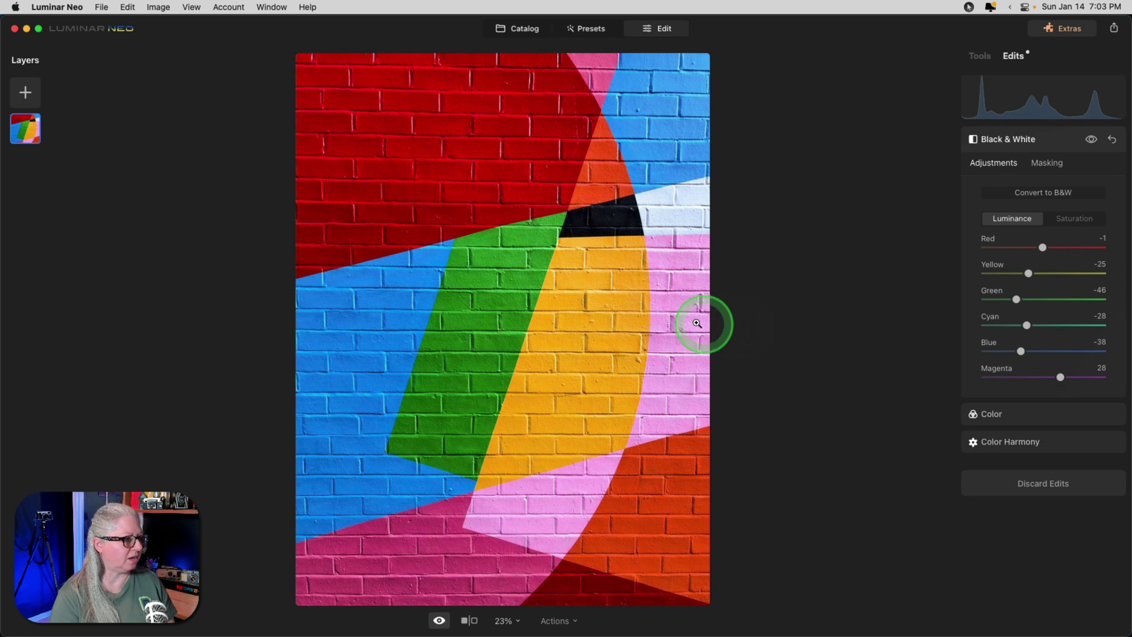
key(backslash)
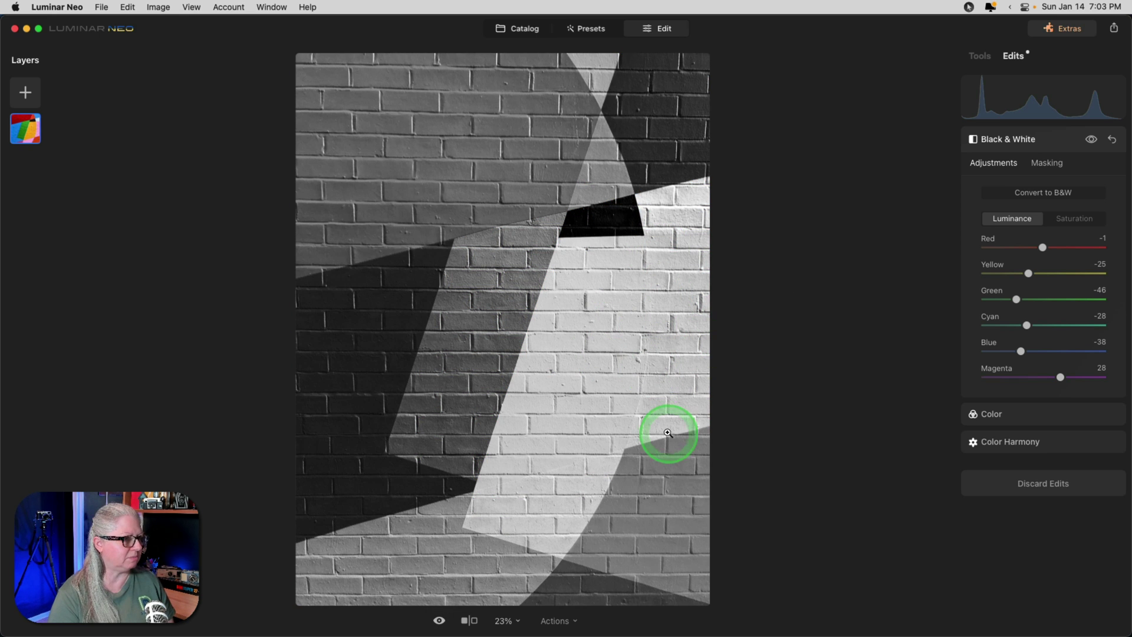
- Reopen the applied Color edit, switch HSL to Hue, and set purple to -65 and magenta to -55
click(1029, 416)
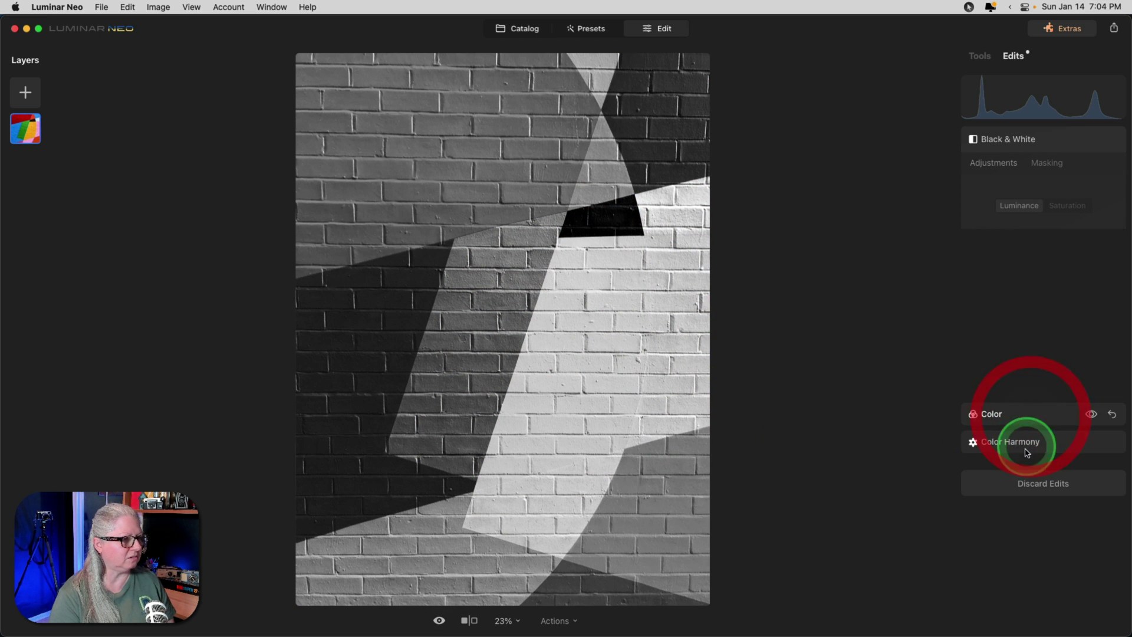
click(1029, 337)
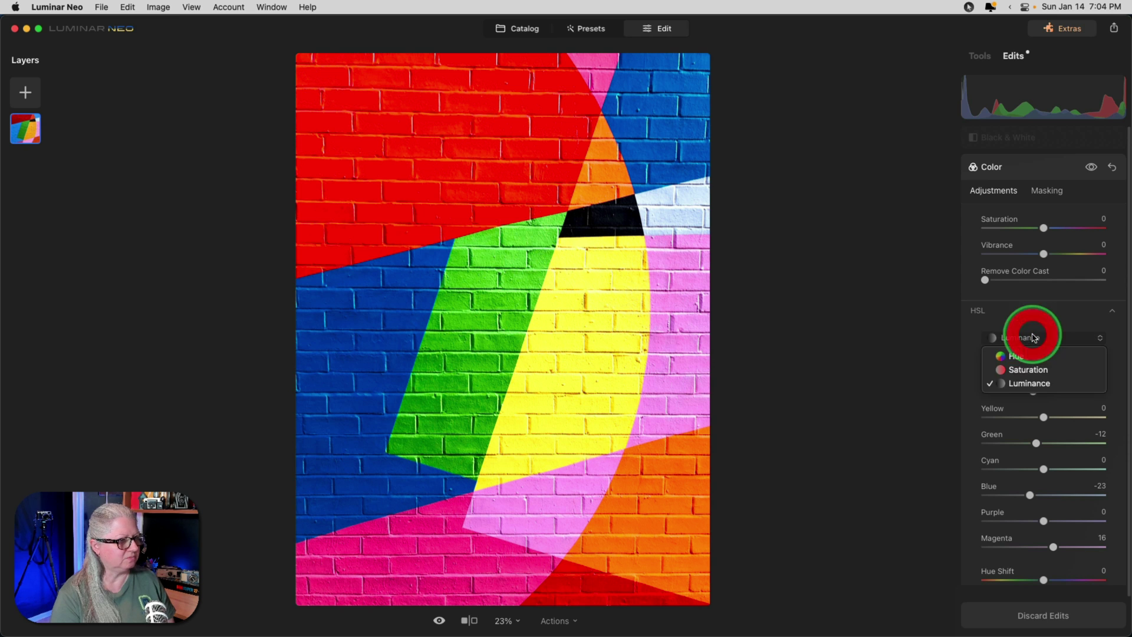
click(1027, 357)
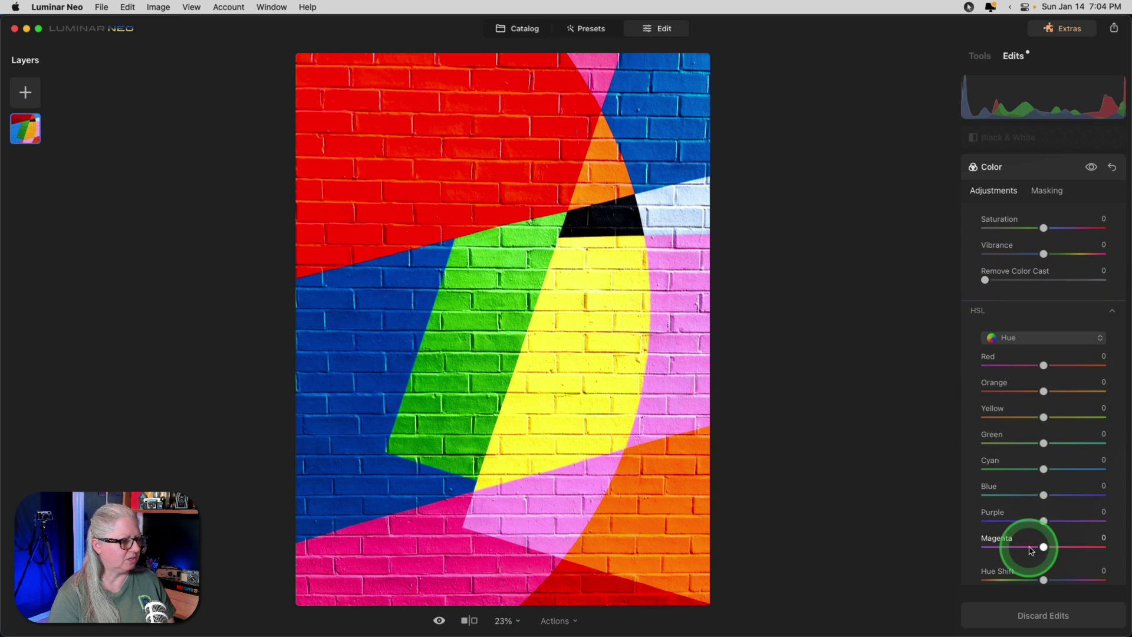
drag(1044, 547, 1006, 522)
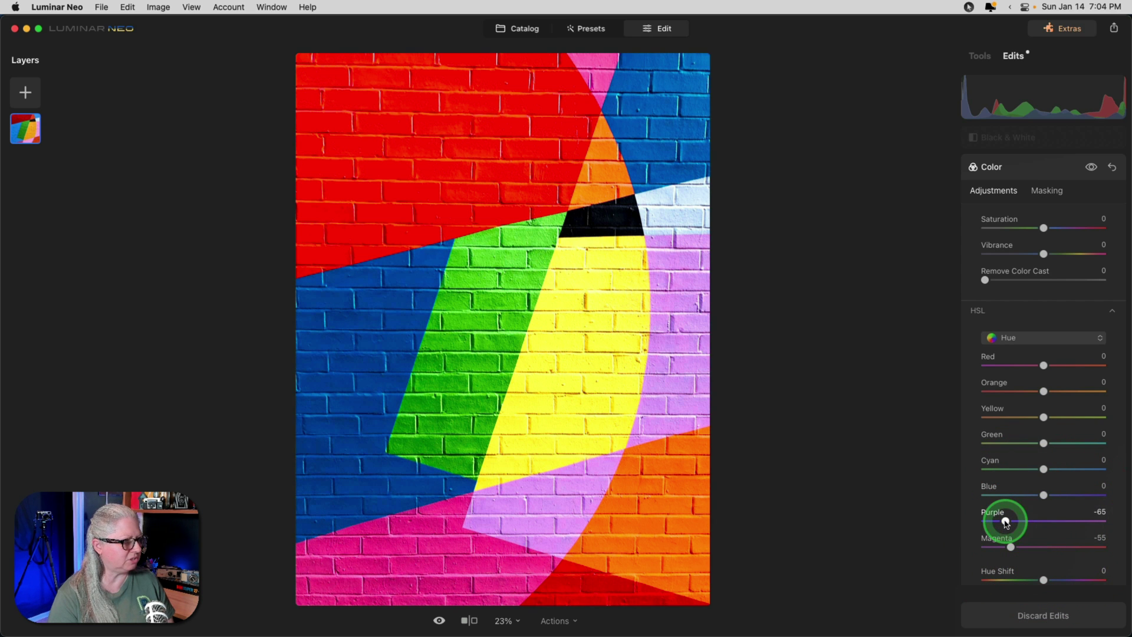
- Reopen the applied Black & White edit, set the luminance of cyan to -46 and blue to -59, and lower magenta
click(1048, 143)
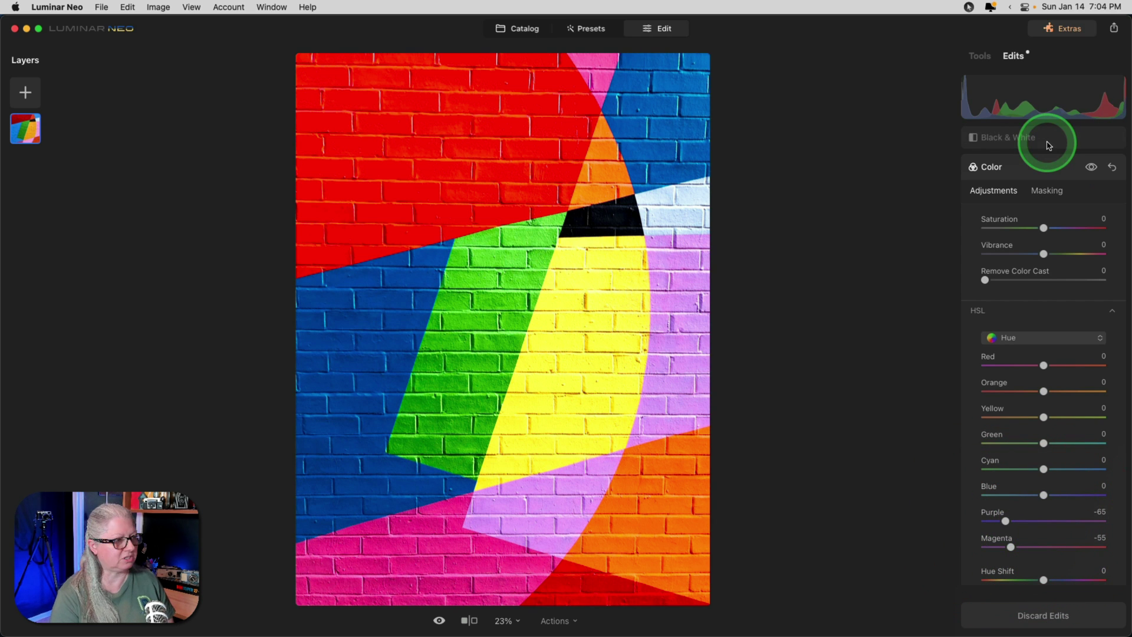
drag(1044, 351, 1017, 326)
click(1027, 328)
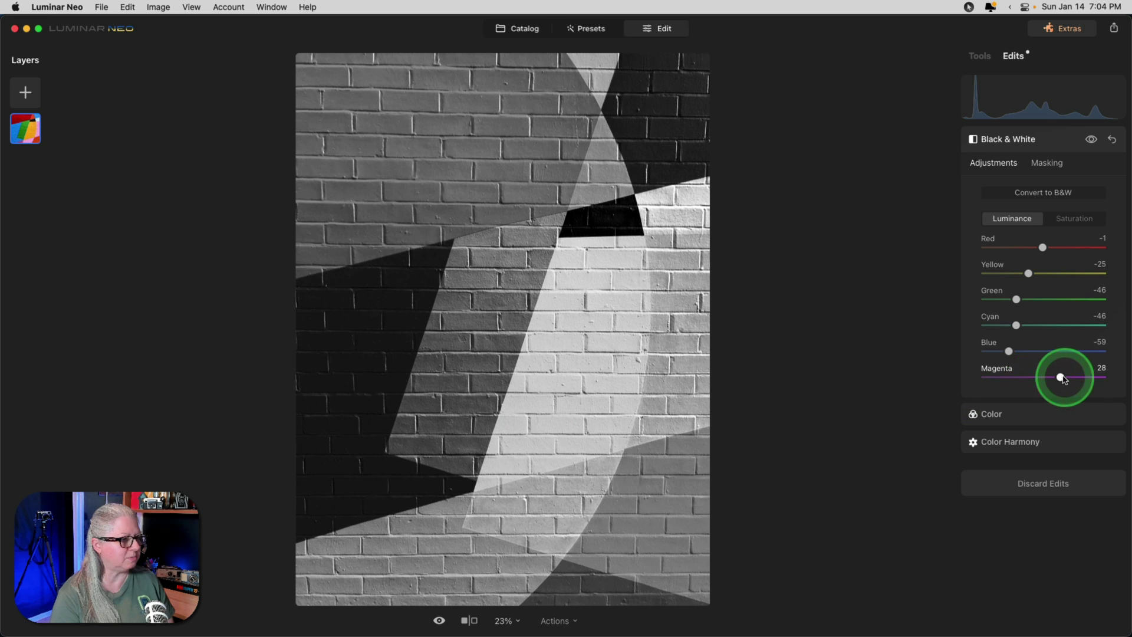
drag(1060, 377, 1025, 377)
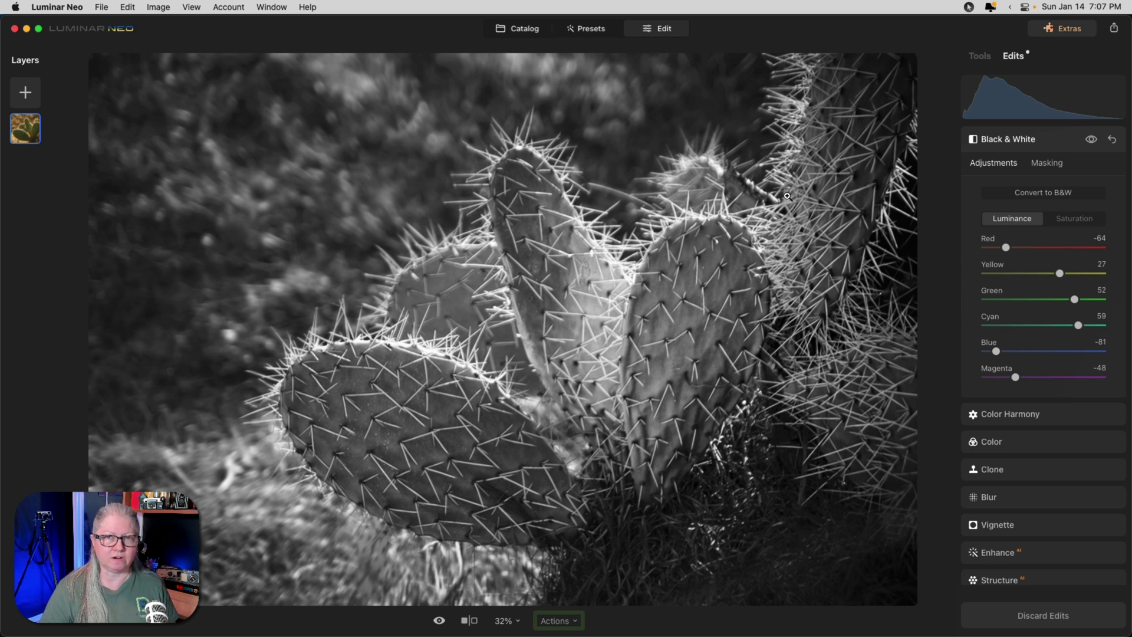
- Compare the edited cactus photo with its original
key(backslash)
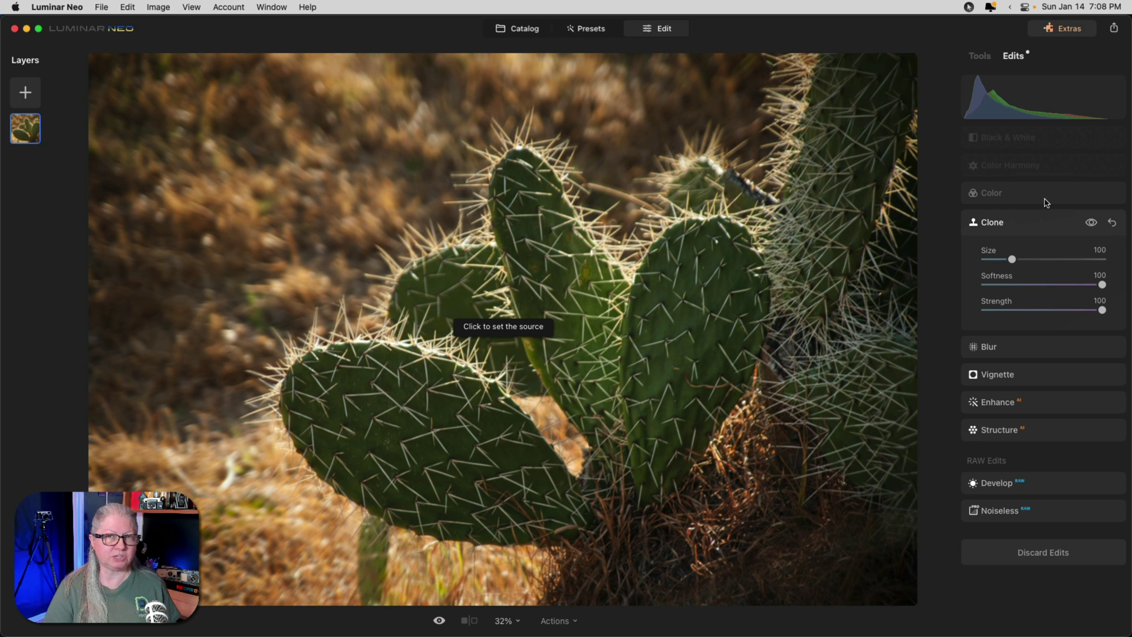
key(backslash)
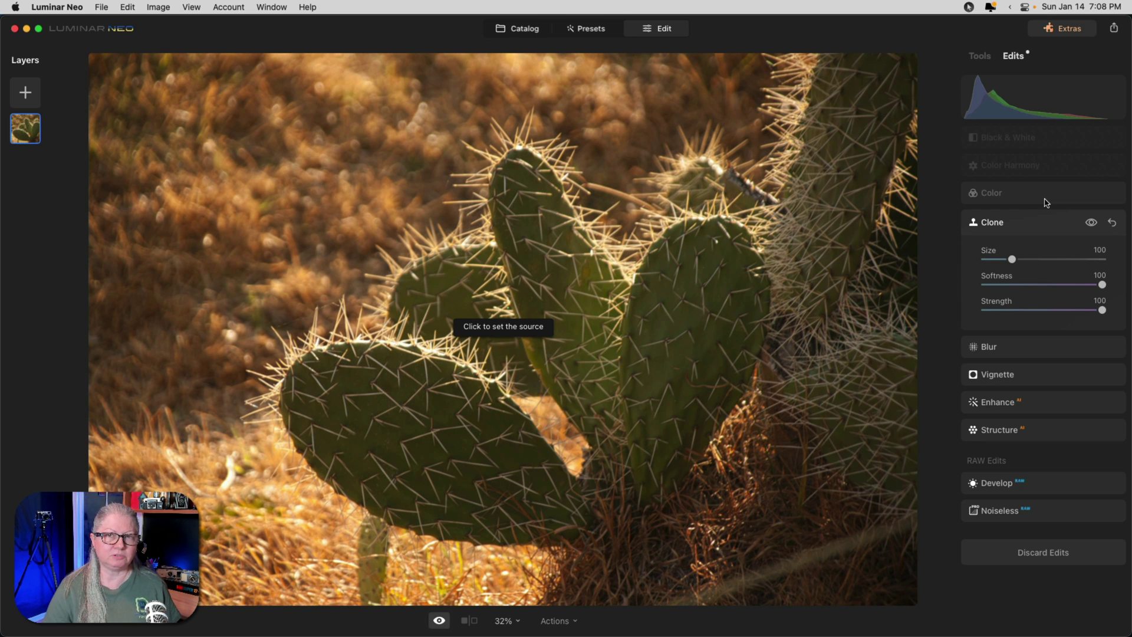
key(backslash)
- Reopen the cactus photo's applied Color edit and set the HSL hue of orange to -56 and green to 48
click(1046, 202)
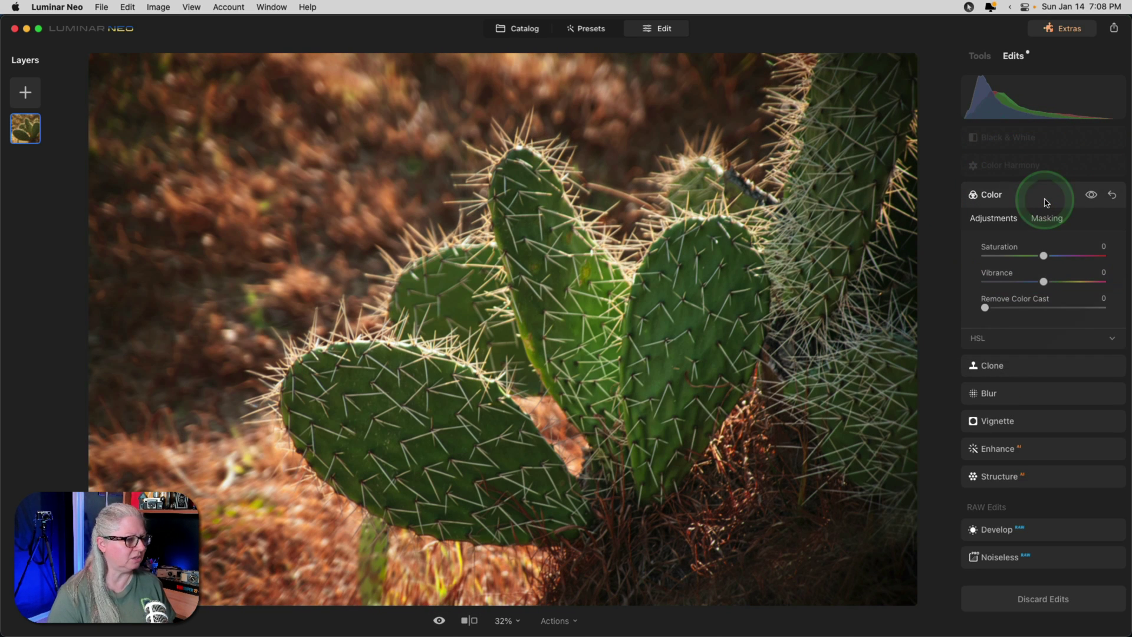
click(1012, 343)
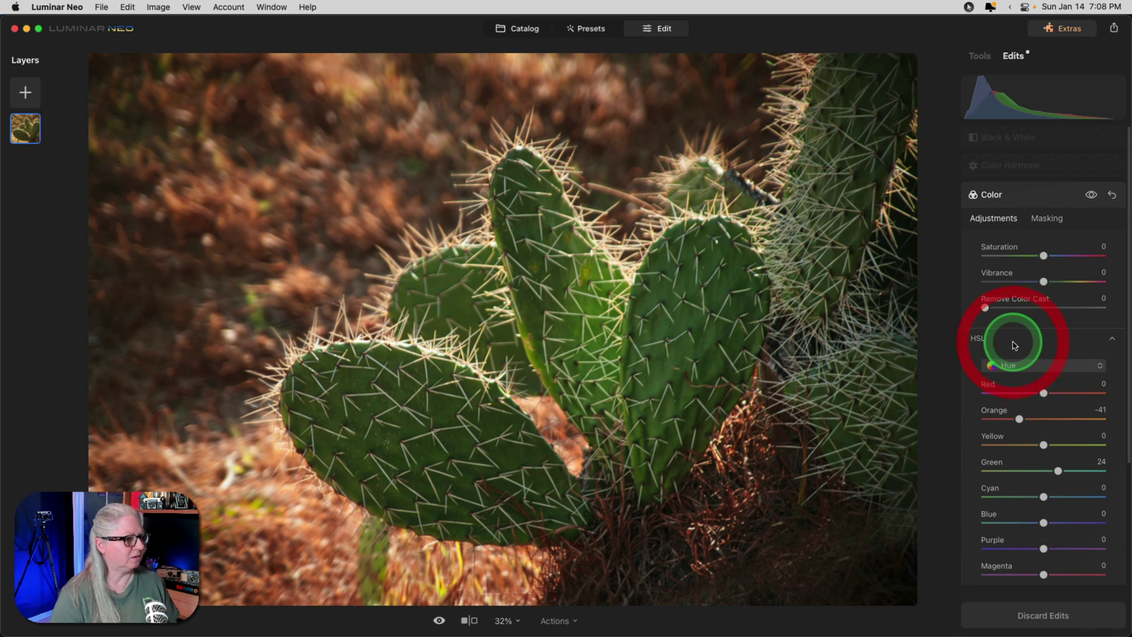
click(1004, 470)
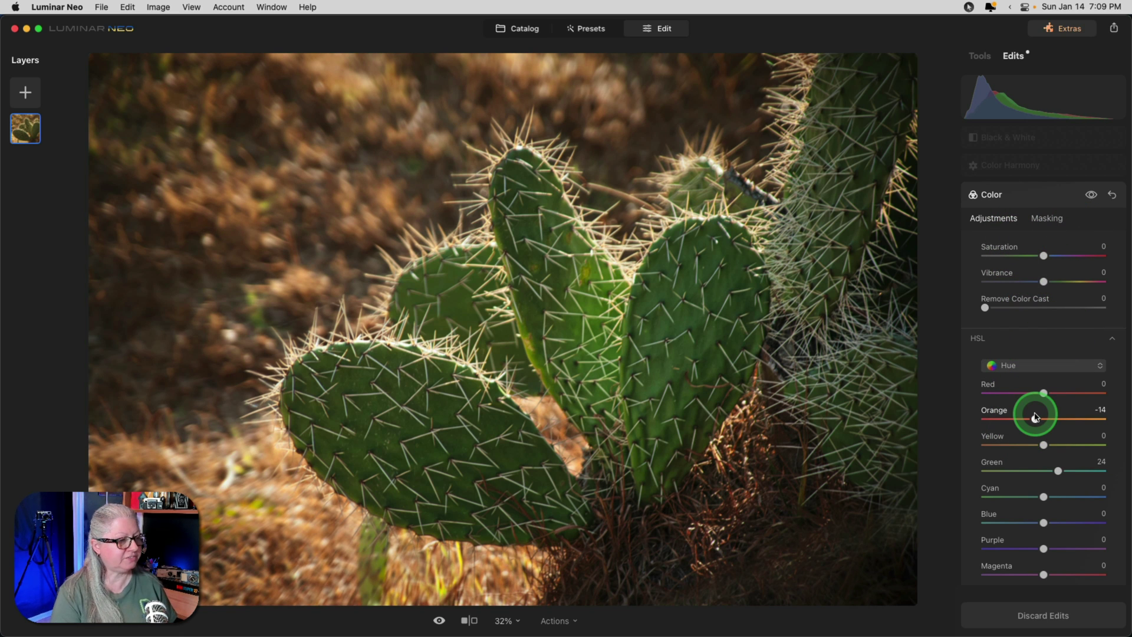
drag(1021, 418, 1011, 417)
click(1011, 417)
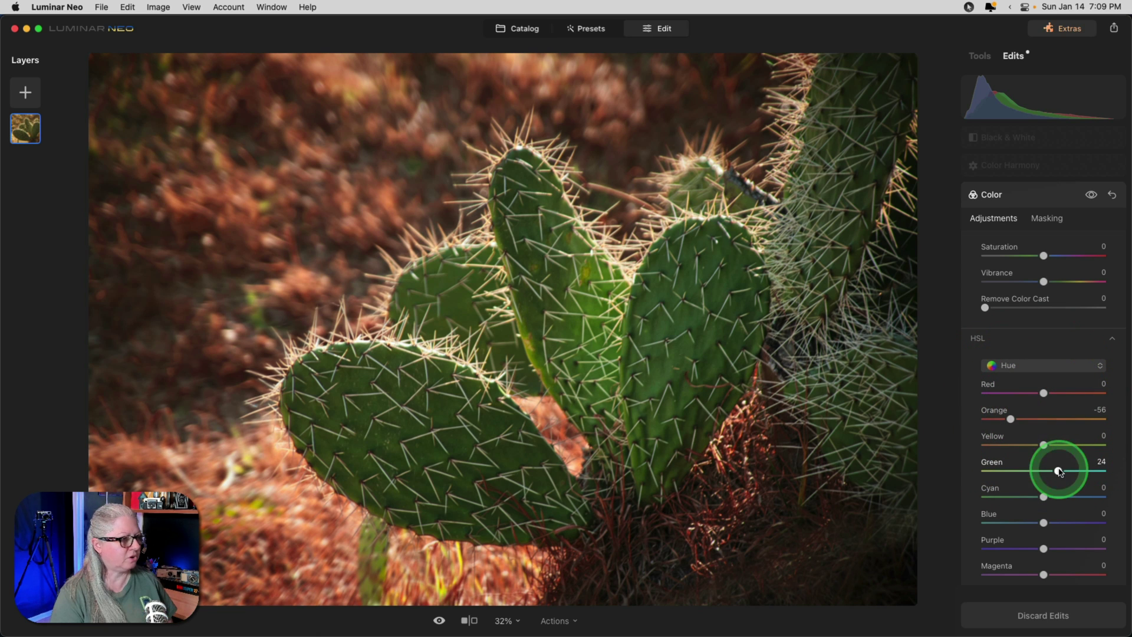
mouse_move(1058, 471)
mouse_down()
mouse_move(1005, 469)
mouse_move(1084, 465)
mouse_move(1072, 465)
mouse_up()
click(1029, 403)
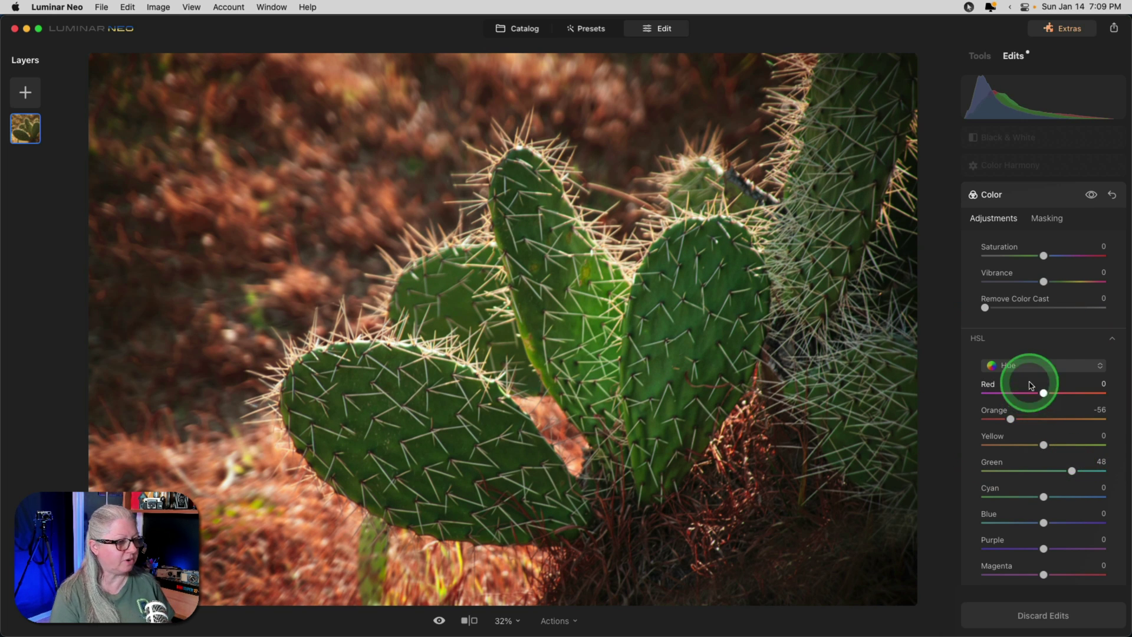
- Switch the cactus photo's HSL adjustments to Saturation and raise orange
click(1029, 366)
click(1026, 397)
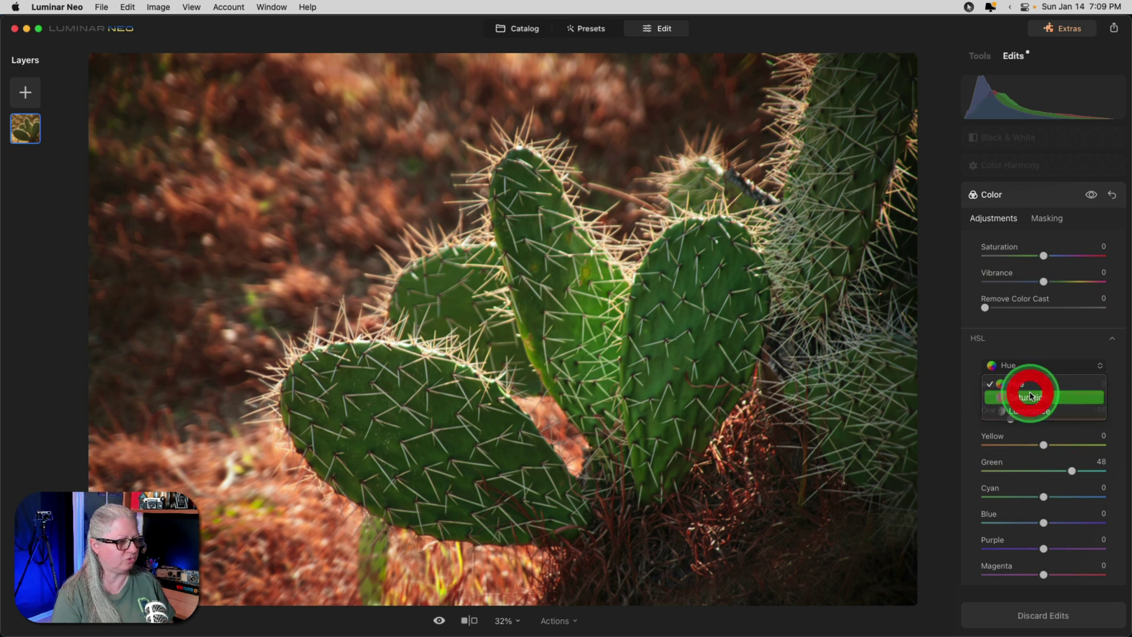
drag(1045, 419, 1068, 418)
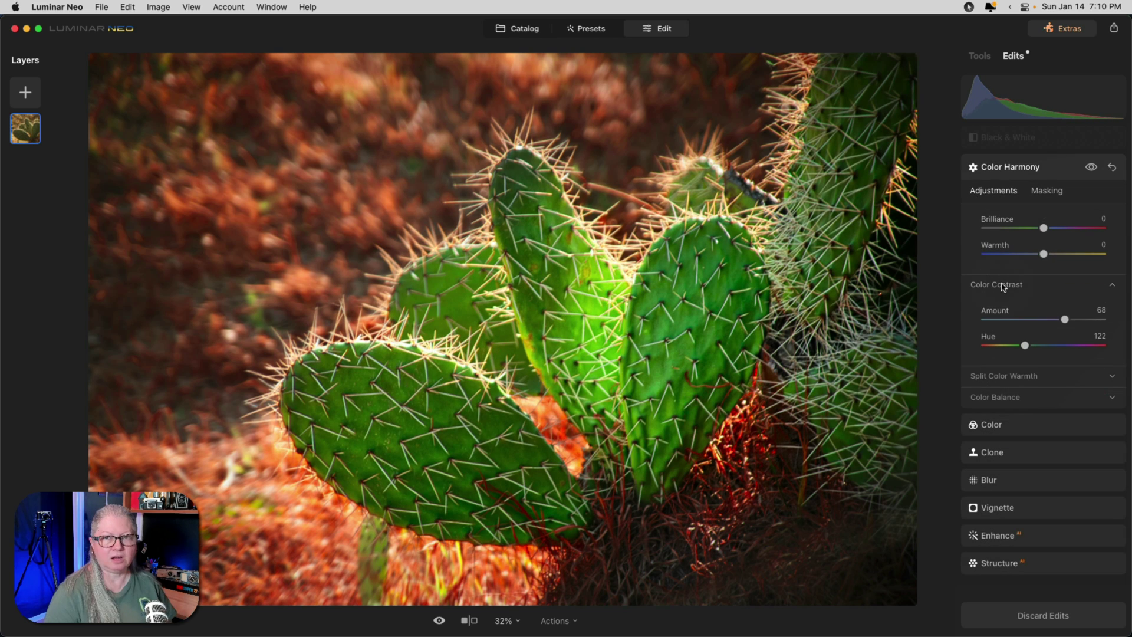
- Set the Color Contrast amount of the Color Harmony edit to 64 and compare the photo with and without that edit
mouse_move(1064, 314)
mouse_down()
mouse_move(983, 320)
mouse_move(1061, 319)
mouse_up()
mouse_move(1025, 347)
mouse_down()
mouse_move(985, 345)
mouse_move(1024, 343)
mouse_up()
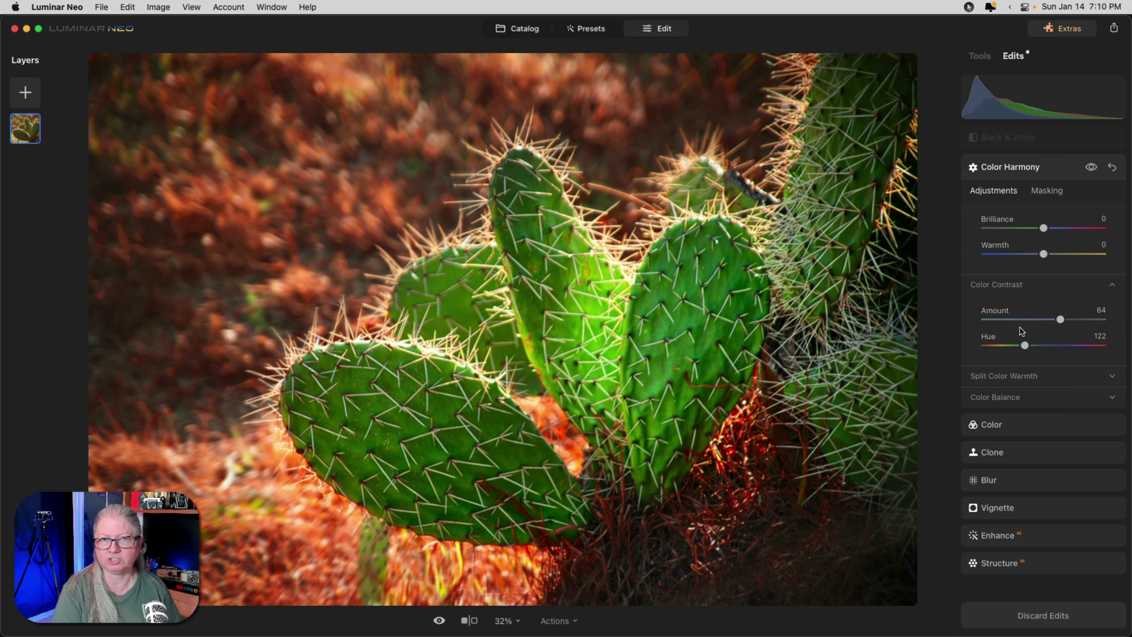
click(1091, 168)
click(1092, 169)
click(1091, 169)
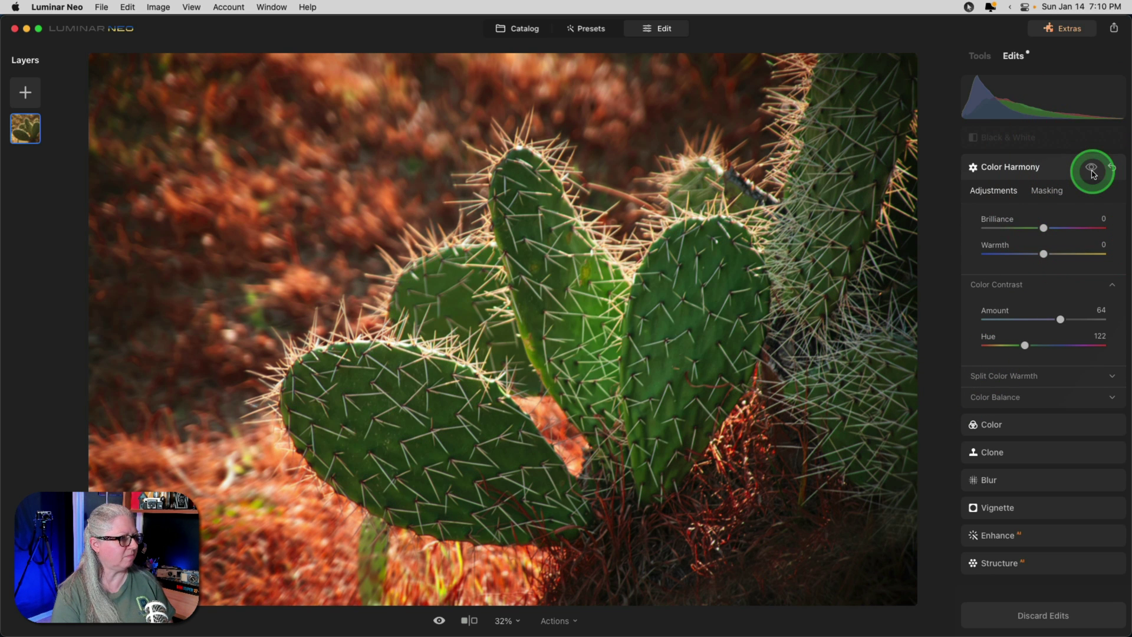
click(1092, 169)
- Show the mask of the Color Harmony edit on the cactus photo
click(1048, 193)
click(1022, 306)
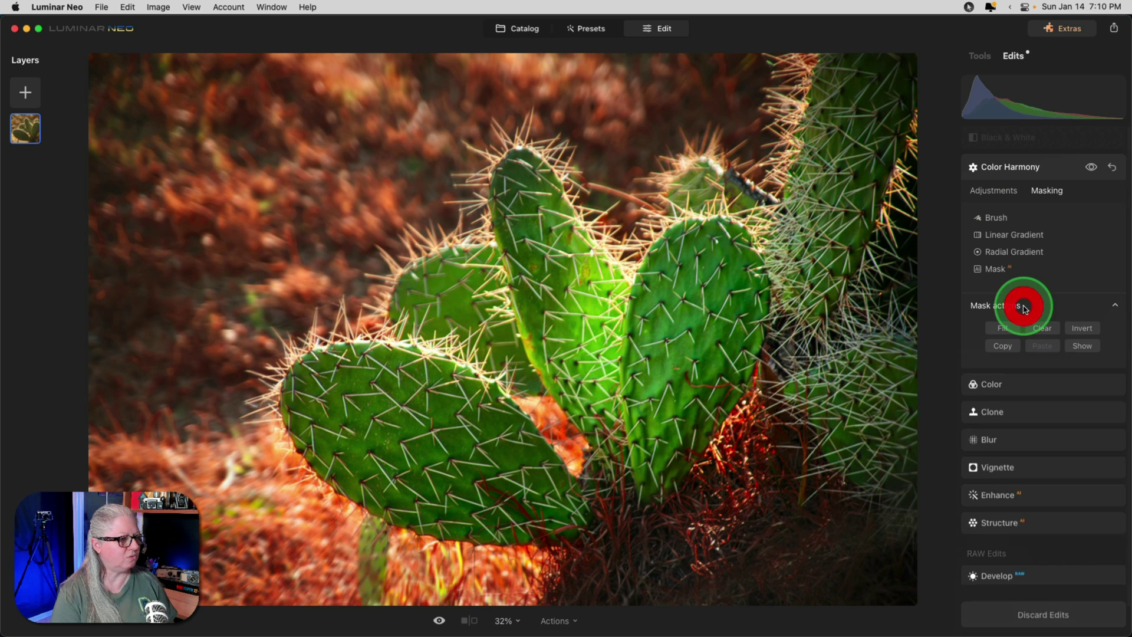
click(1082, 348)
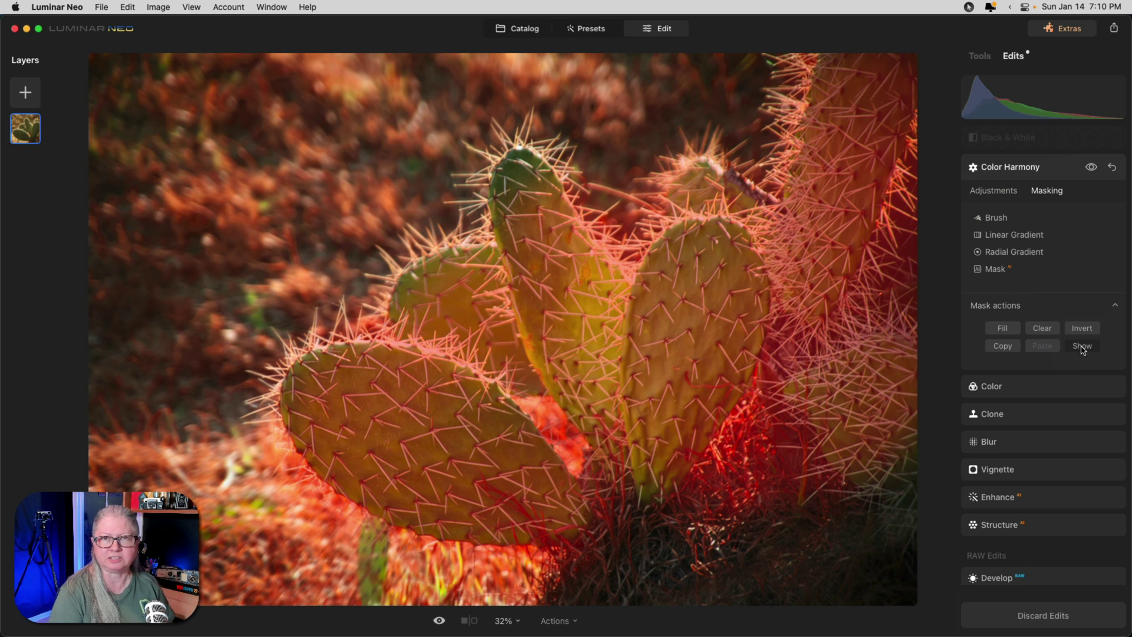
- Reopen the applied Black & White edit, reset its adjustments, and convert the cactus photo to black and white again
click(1052, 142)
click(1054, 144)
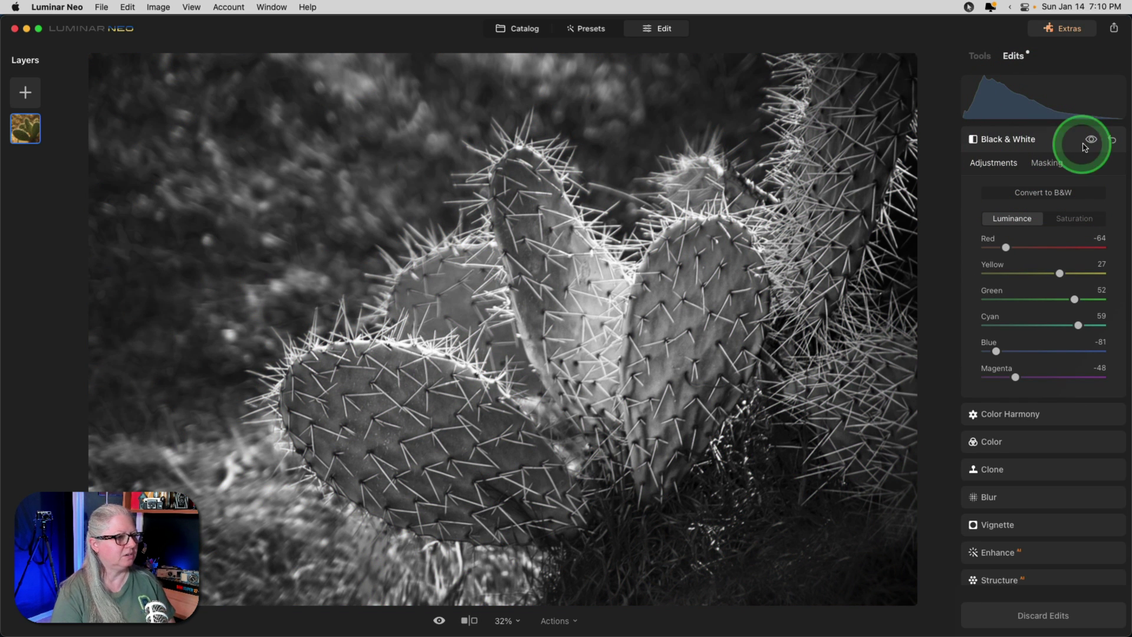
click(1101, 143)
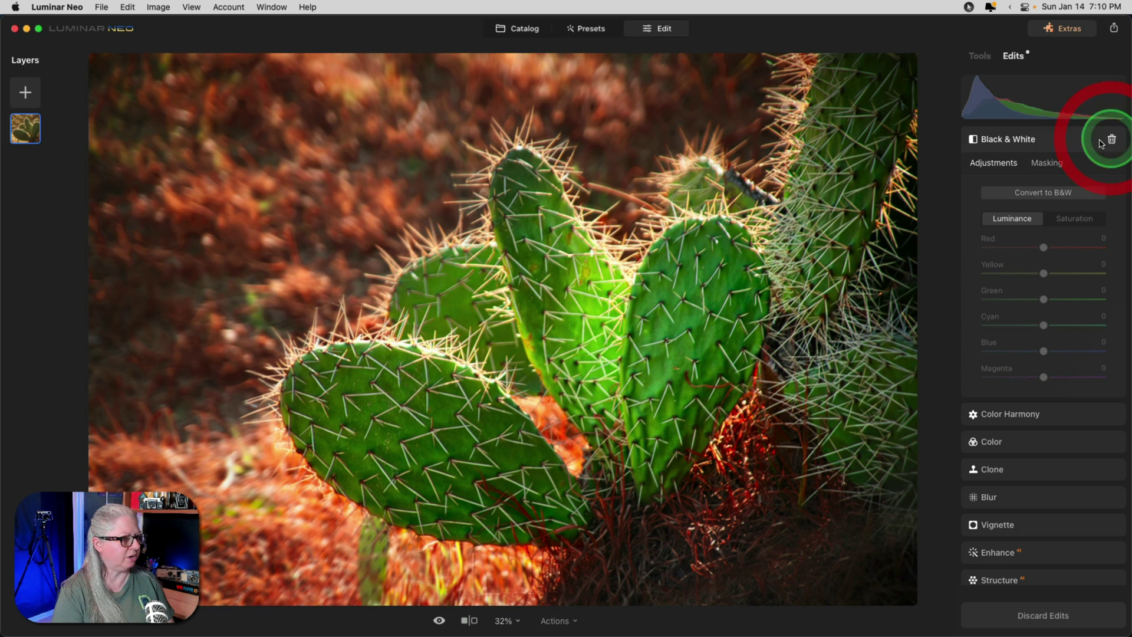
click(1037, 193)
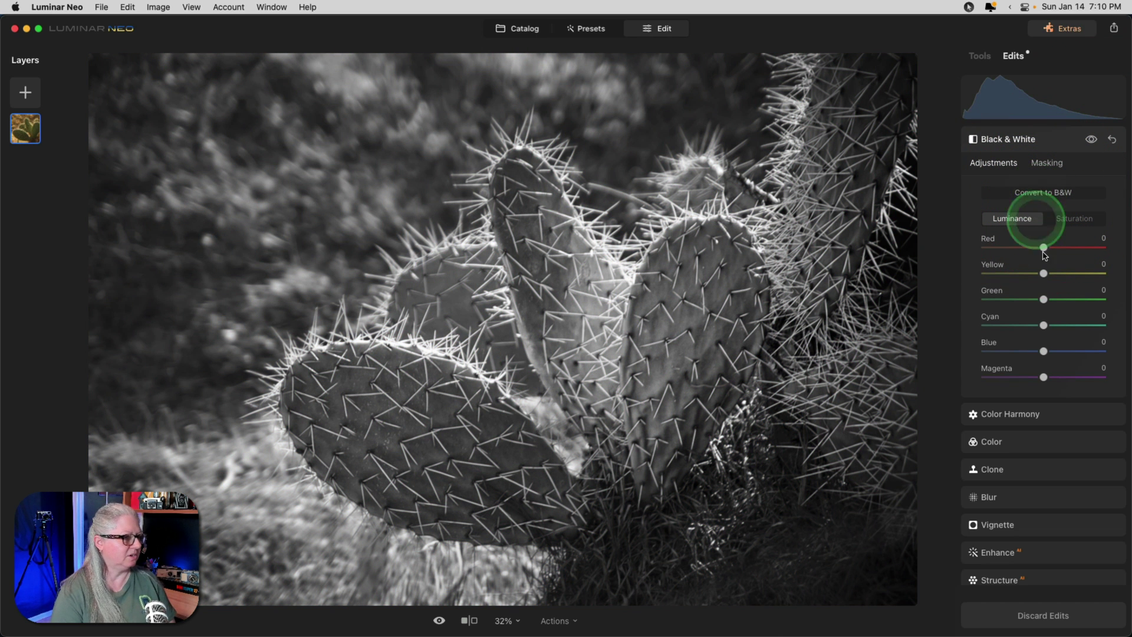
- Set the Black & White luminance to red -100, yellow 1, green 68, cyan 20 and blue 16
drag(1043, 299, 1084, 299)
drag(1044, 247, 1013, 248)
mouse_move(1044, 273)
mouse_down()
mouse_move(1096, 273)
mouse_move(981, 273)
mouse_move(1098, 273)
mouse_move(910, 271)
mouse_move(1128, 282)
mouse_move(955, 289)
mouse_move(1044, 277)
mouse_up()
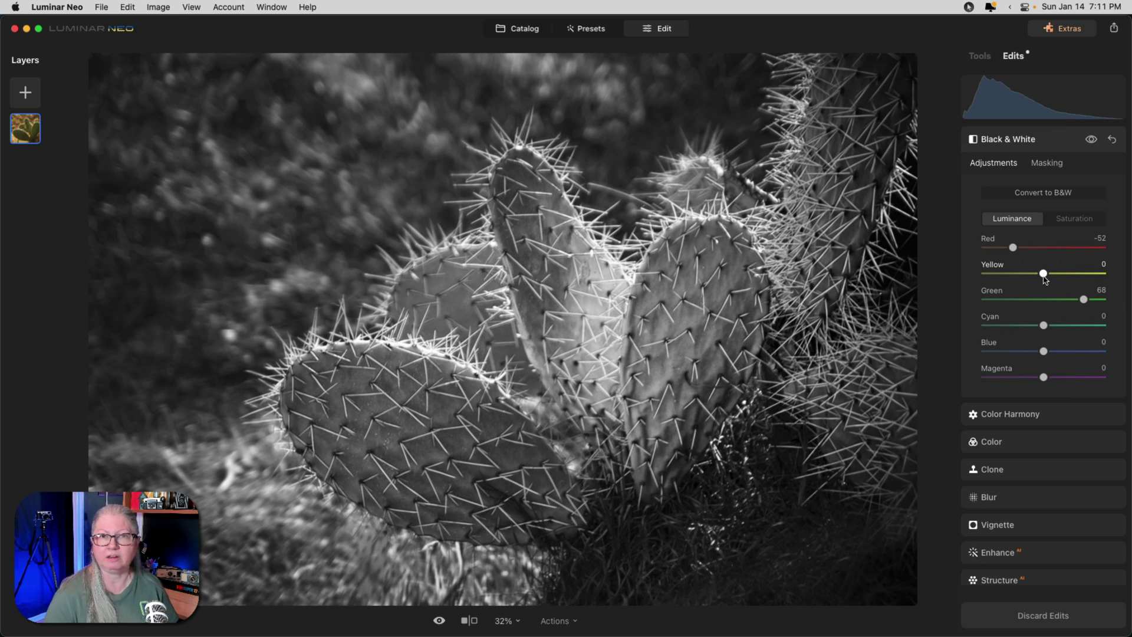
click(1013, 246)
click(1083, 300)
drag(1044, 325, 1069, 326)
- Compare the cactus photo with and without the Black & White edit
click(1092, 141)
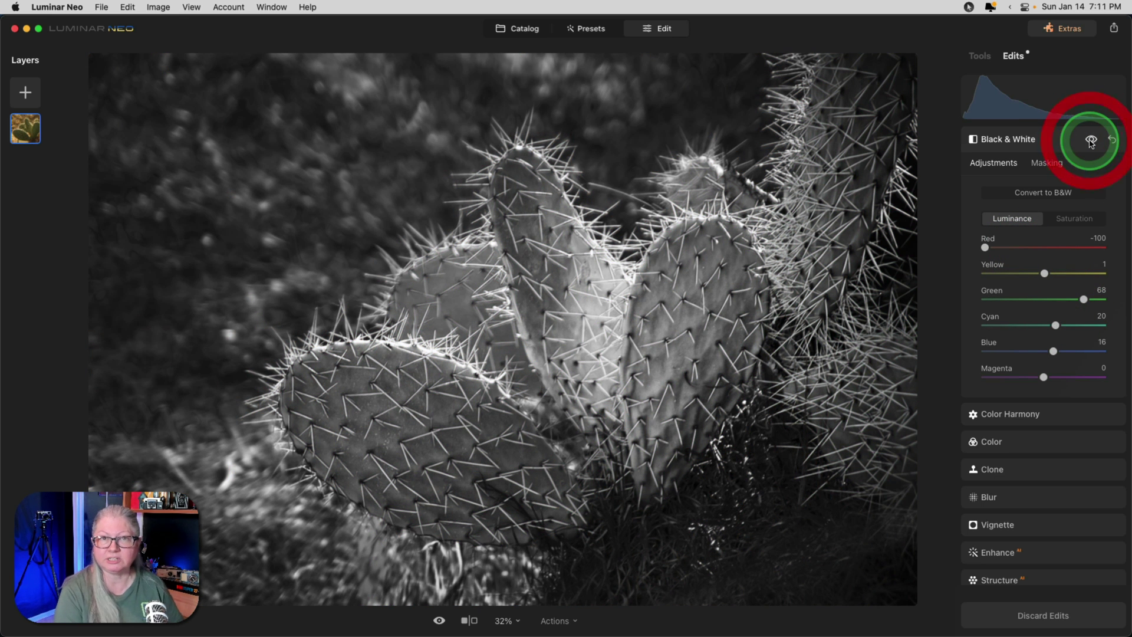
click(1092, 141)
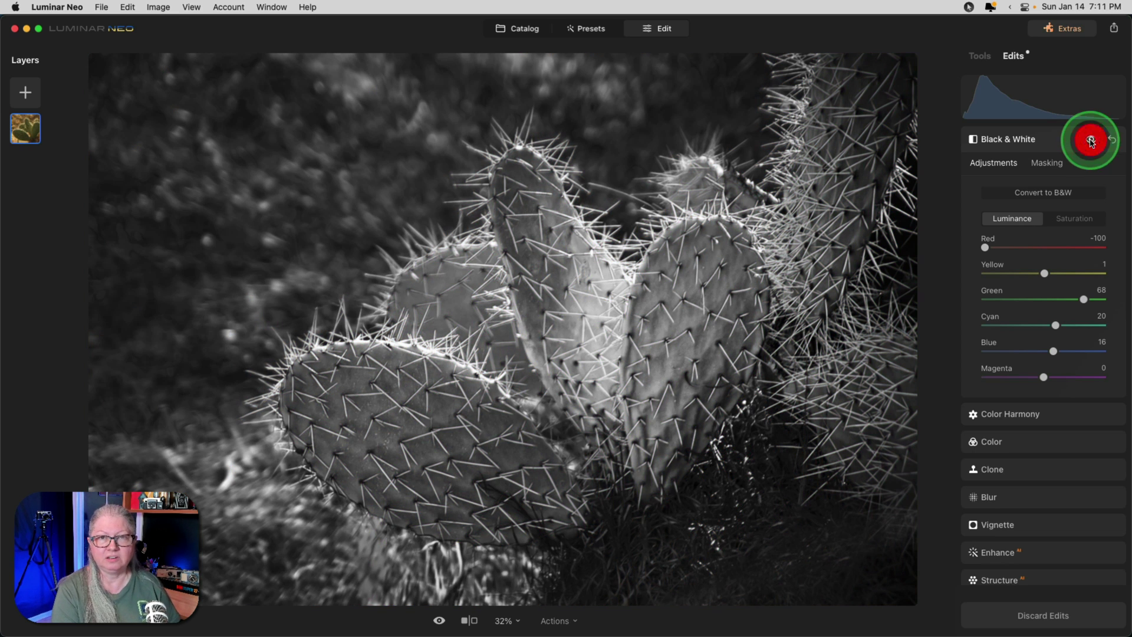
click(1092, 140)
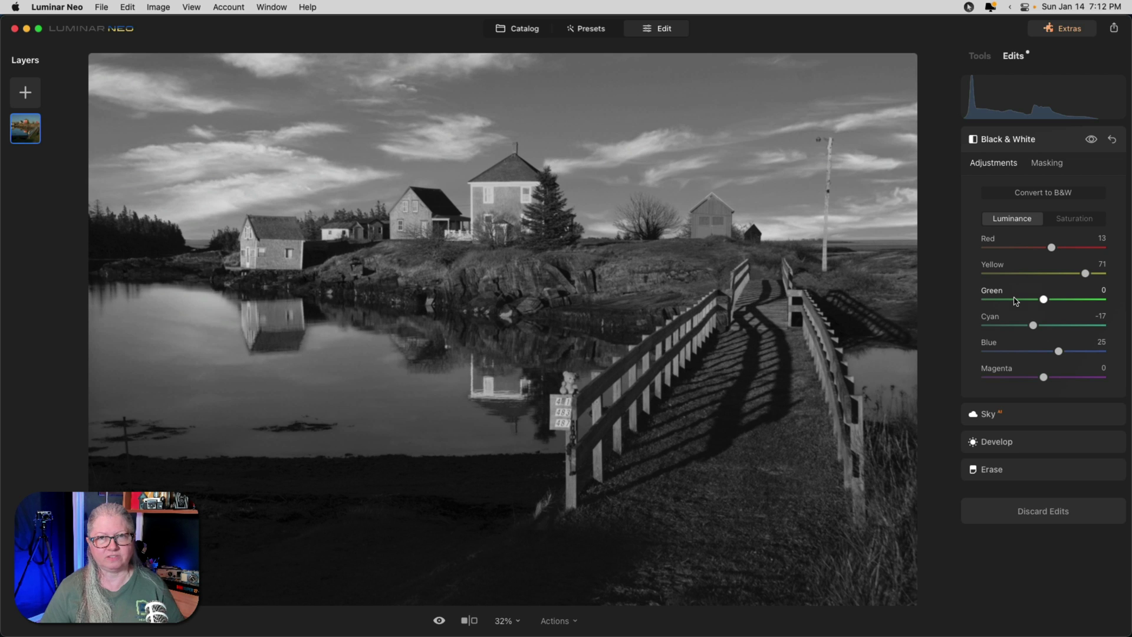
- Check the applied Sky edit of the waterfront photo, reopen its Black & White edit, and set the blue luminance to -17
click(974, 415)
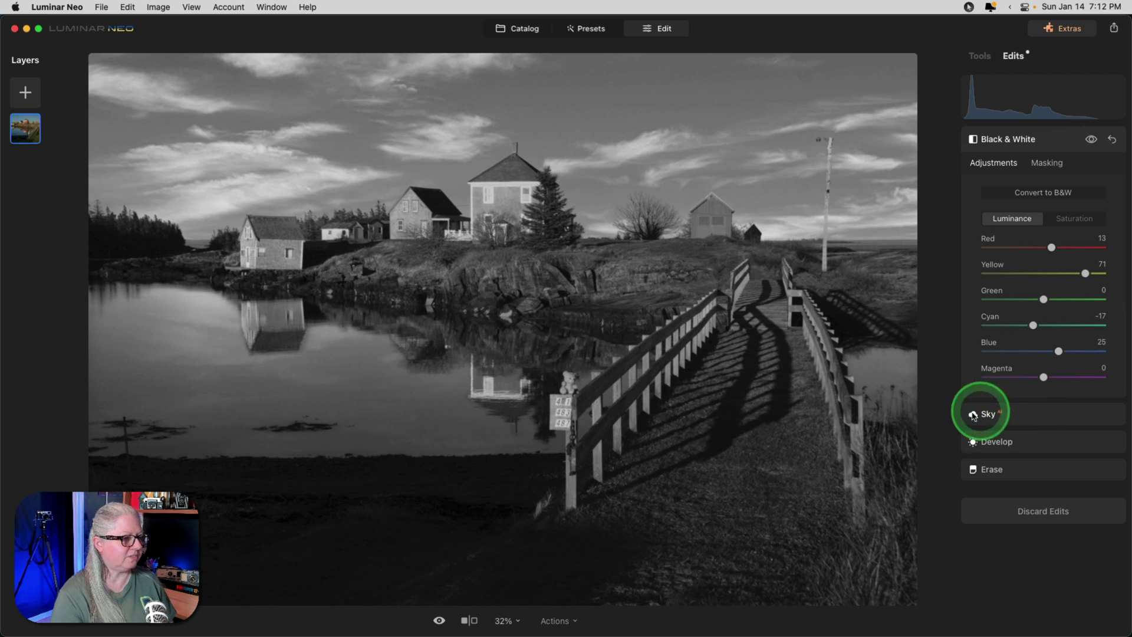
click(1027, 416)
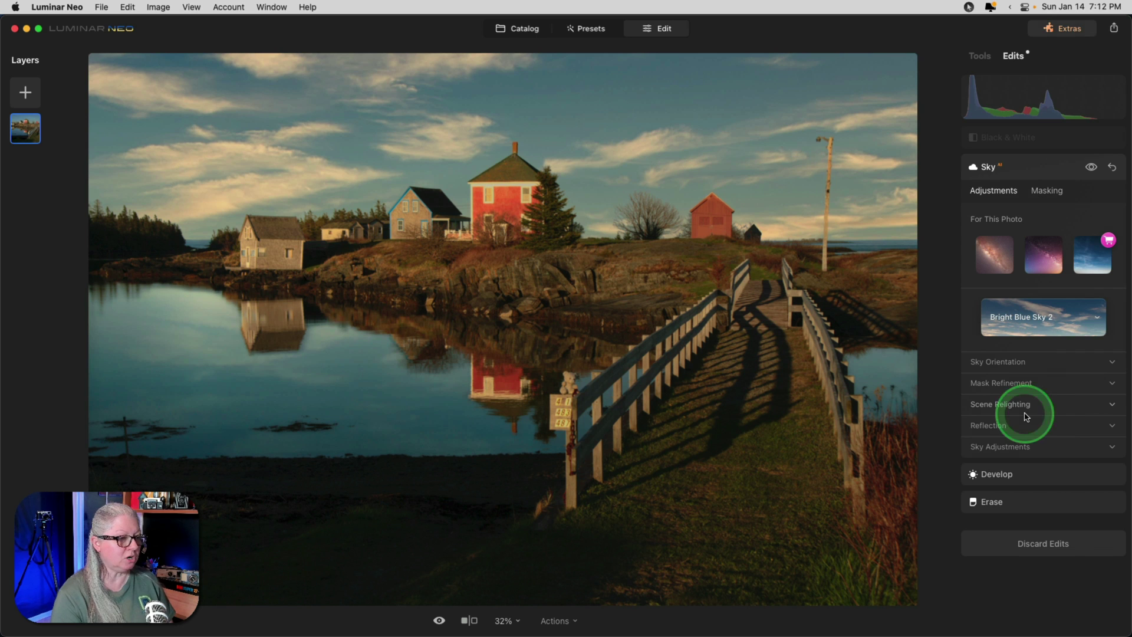
click(1035, 136)
mouse_move(1048, 352)
mouse_down()
mouse_move(1031, 346)
mouse_move(1079, 346)
mouse_move(1034, 348)
mouse_up()
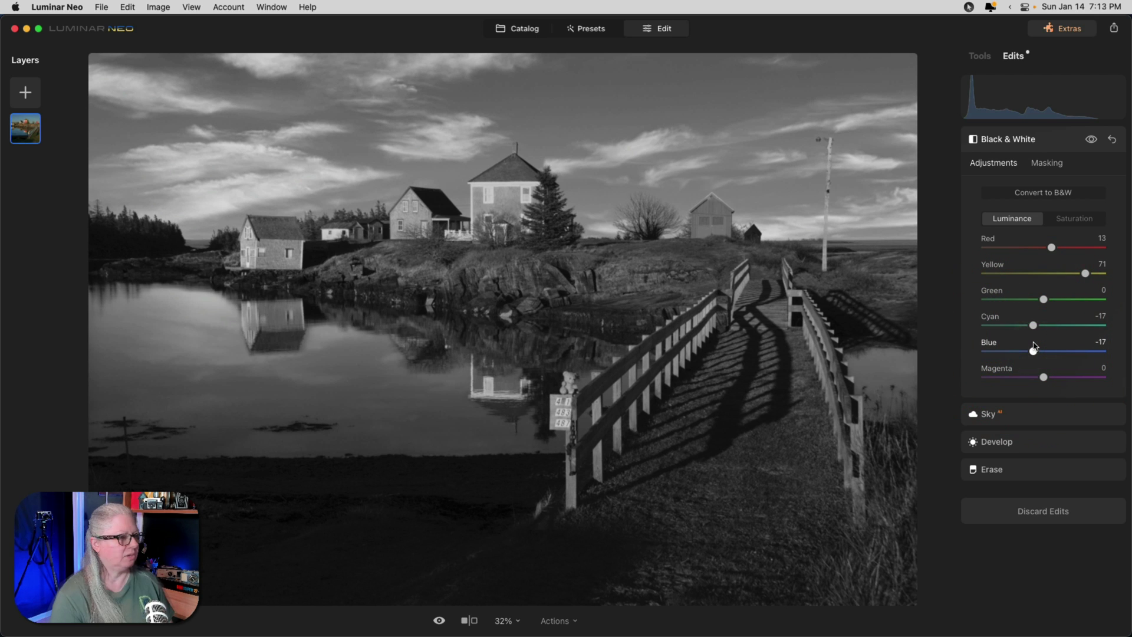
- Add a Sky replacement using Blue Sky 4 over the black and white waterfront photo and compare with and without it
click(980, 56)
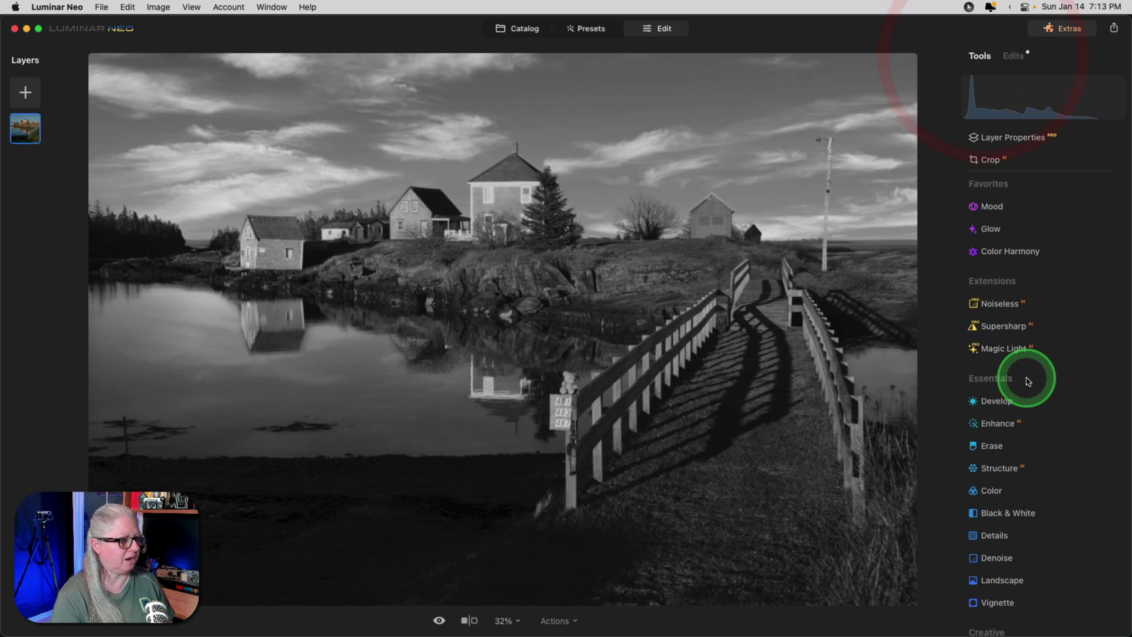
scroll(1028, 381, down, 10)
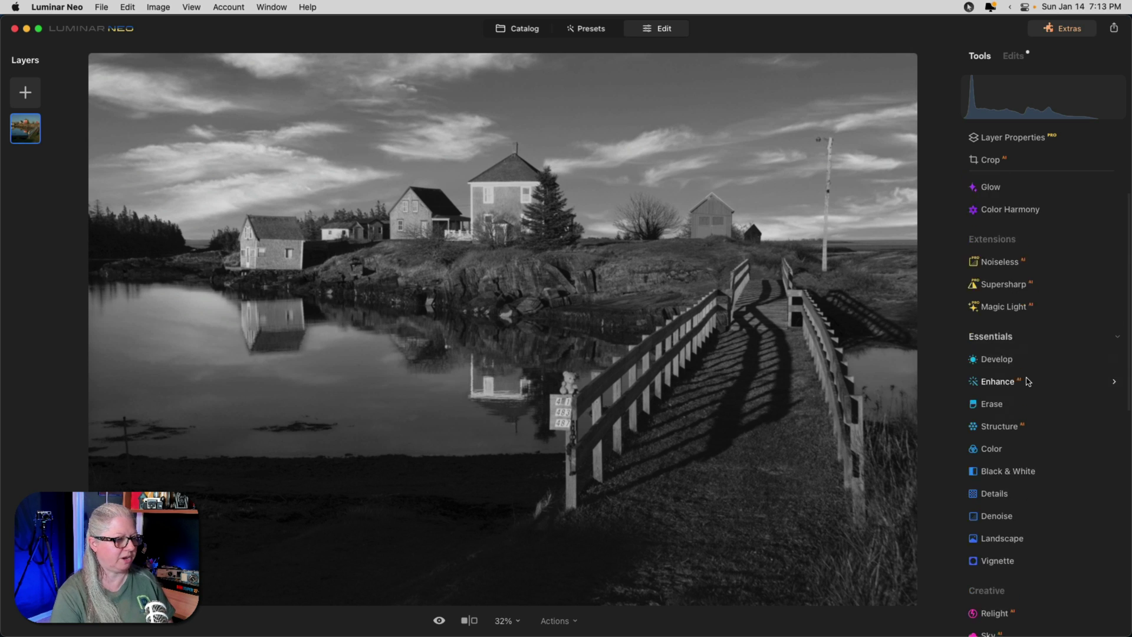
click(1000, 326)
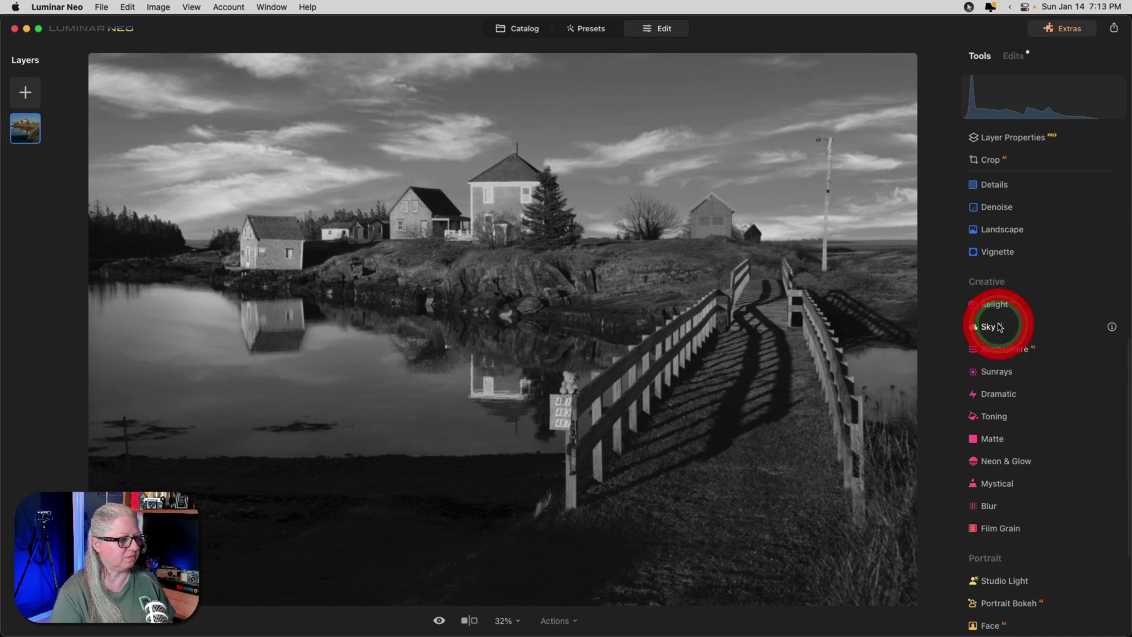
click(1005, 275)
click(1057, 447)
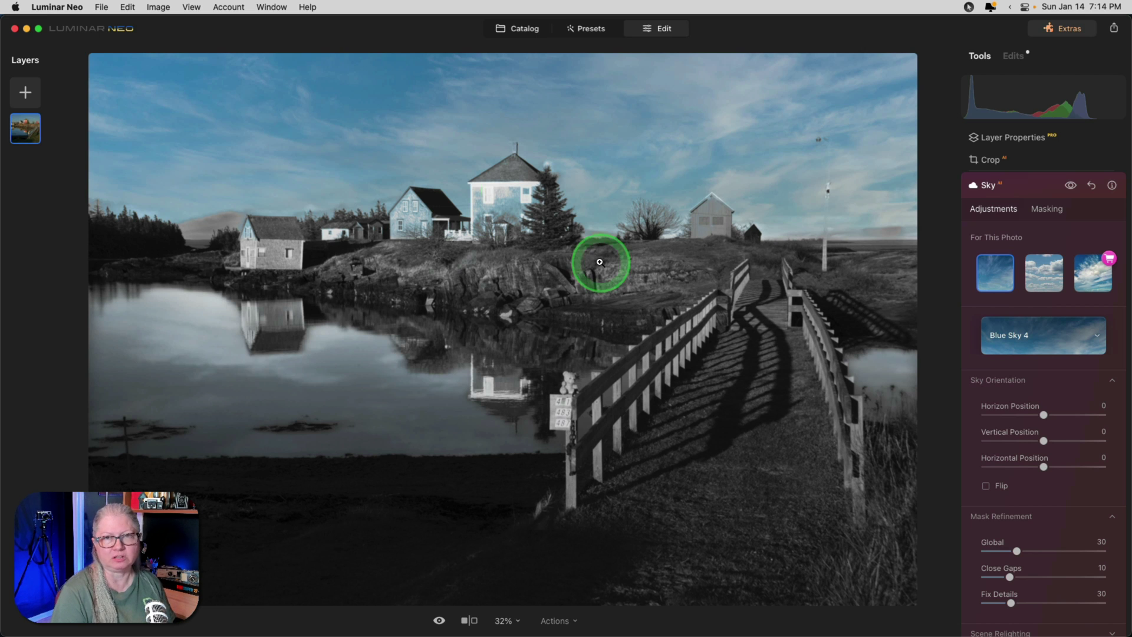
click(1070, 186)
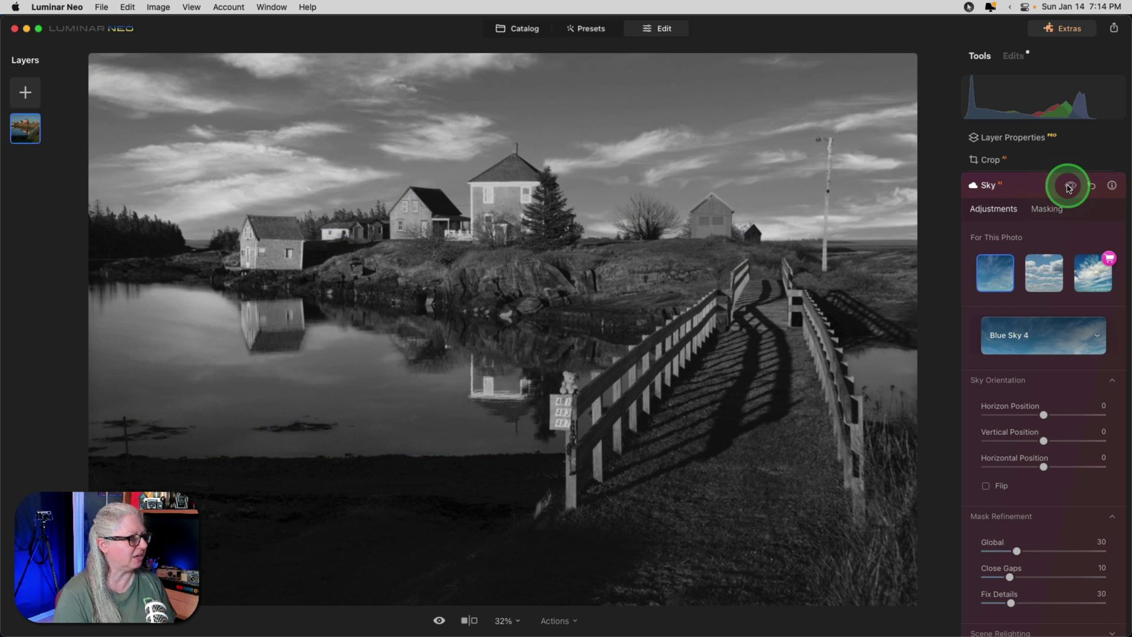
- Compare the waterfront photo with and without its Sky edit, and the black and white portrait with its original colour version
click(1070, 186)
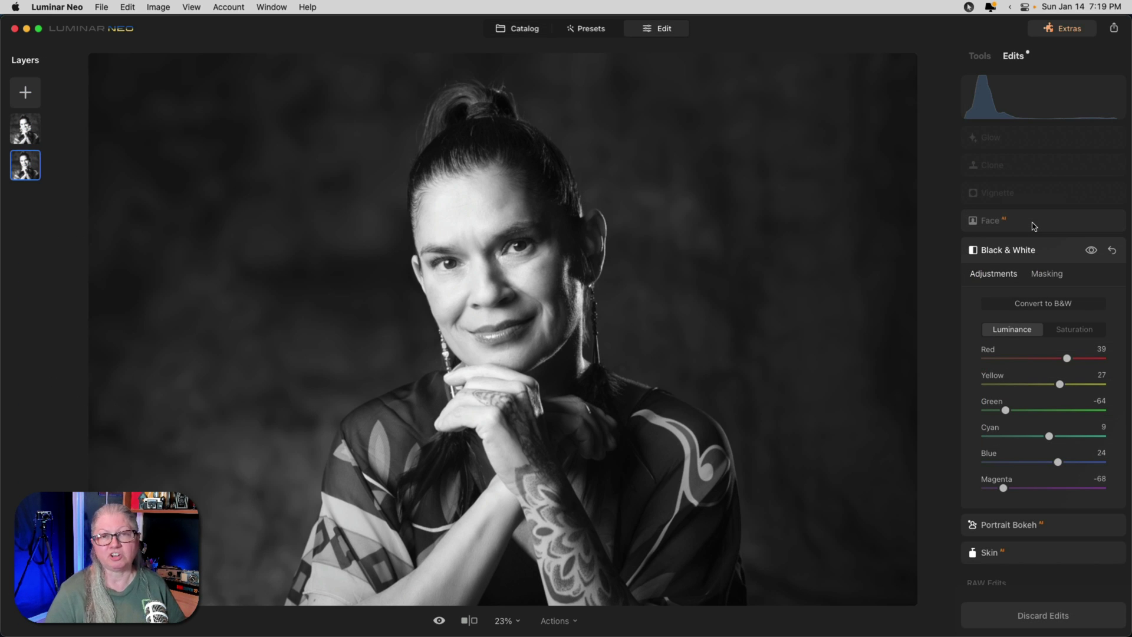
key(backslash)
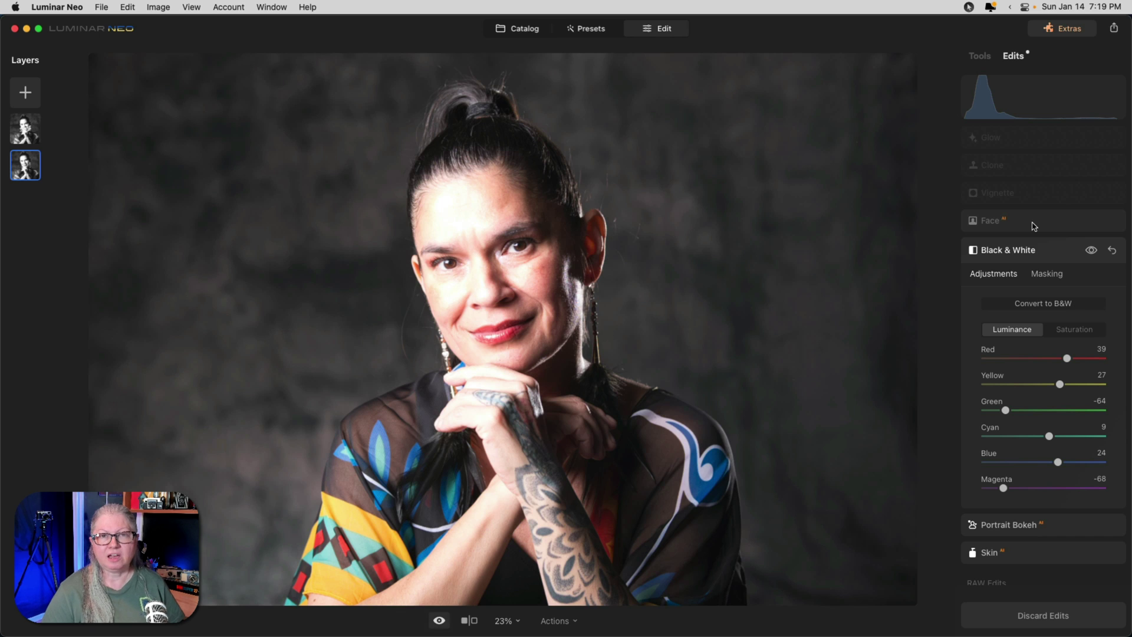
key(backslash)
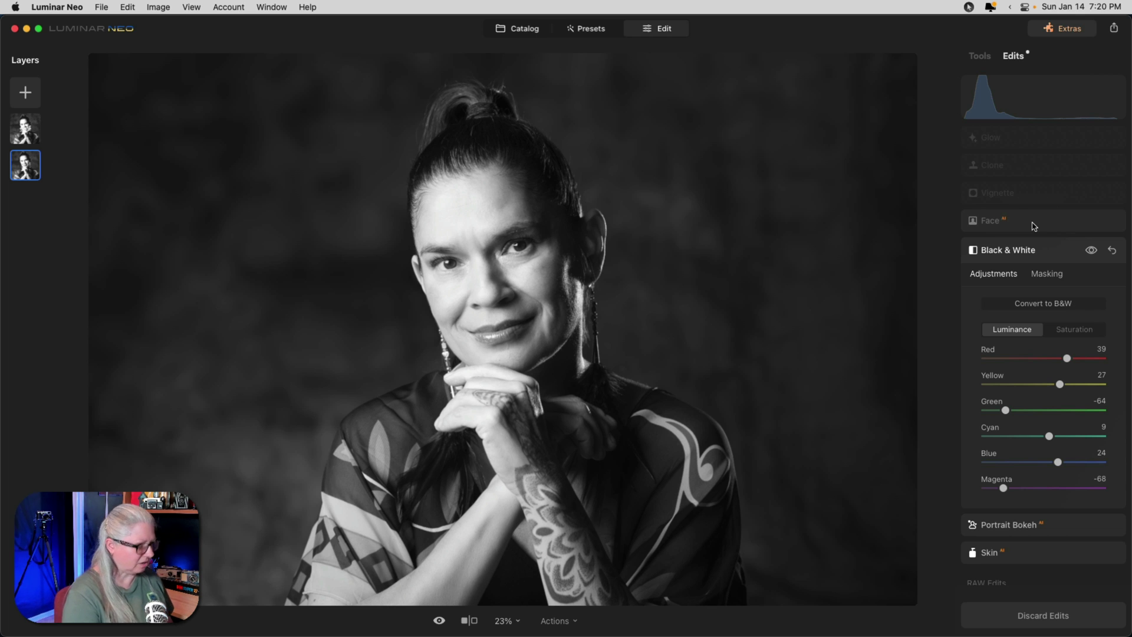
- In the portrait's Face edit, set Iris Flare to 28 and Eye Enhancer to 66, and compare with and without the edit
key(super+equal)
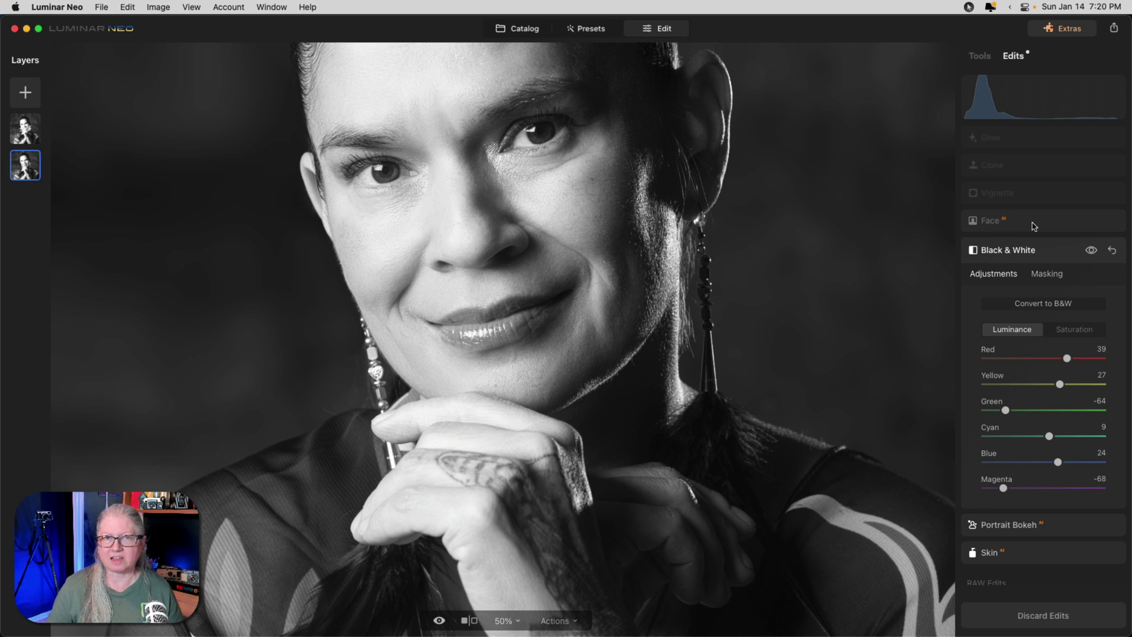
click(1033, 221)
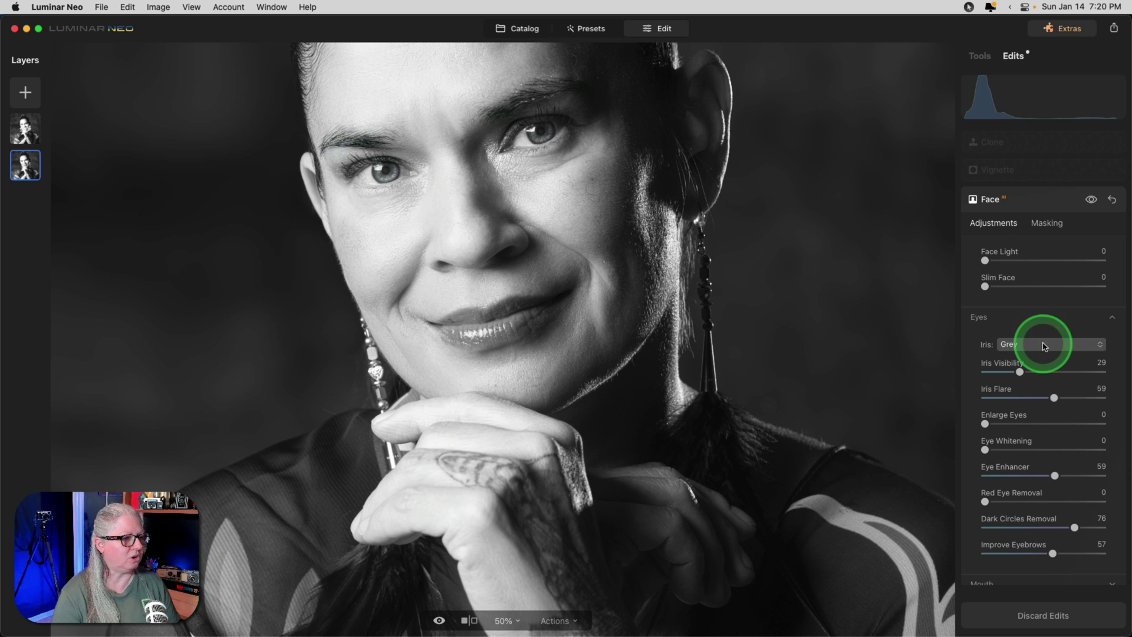
click(1044, 345)
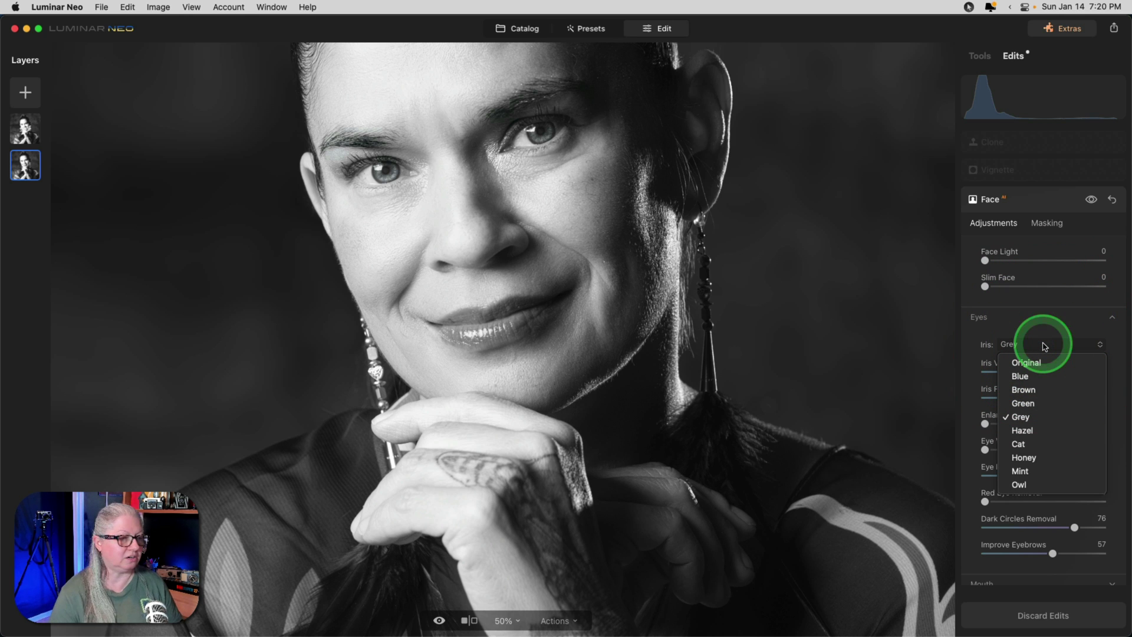
click(981, 316)
drag(985, 398, 1018, 398)
mouse_move(1054, 476)
mouse_down()
mouse_move(1023, 473)
mouse_move(1063, 466)
mouse_up()
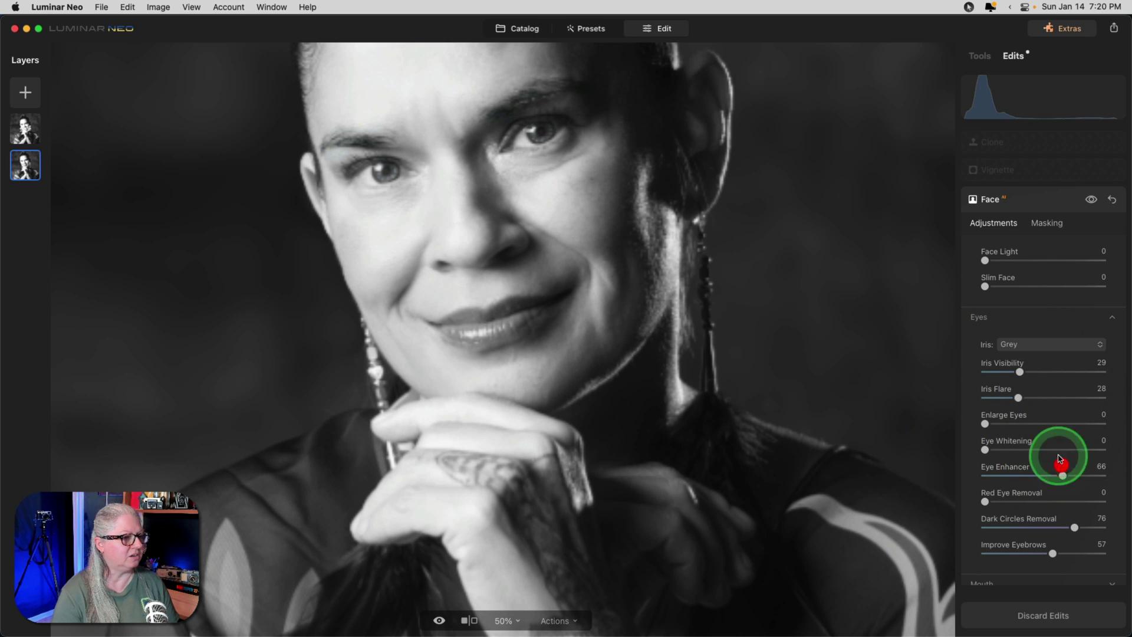
drag(993, 374, 1030, 382)
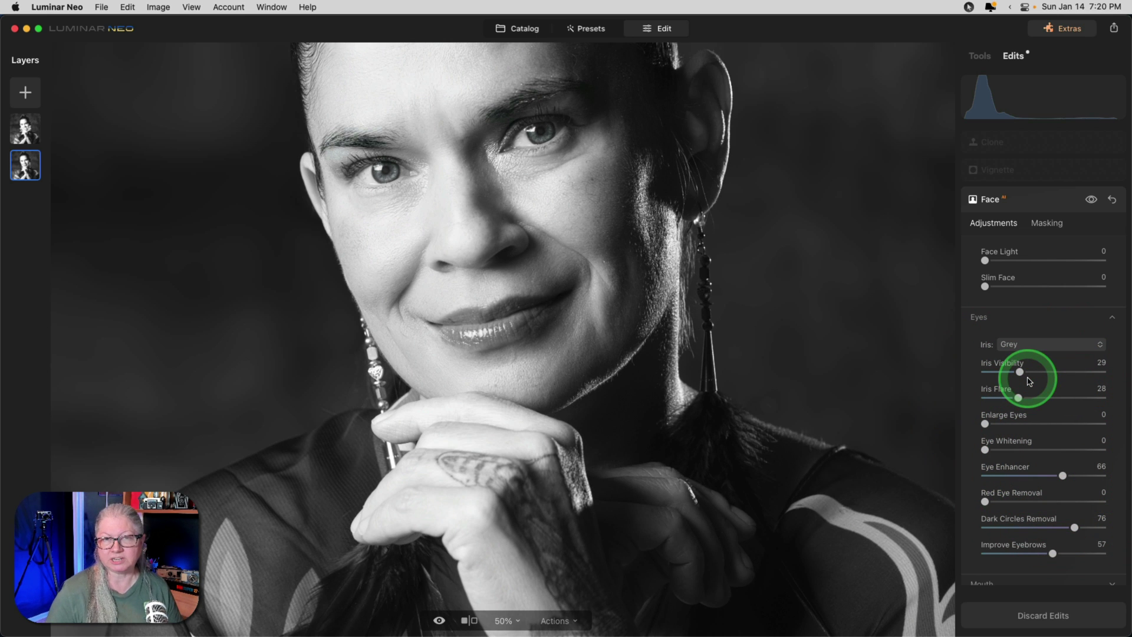
click(1092, 200)
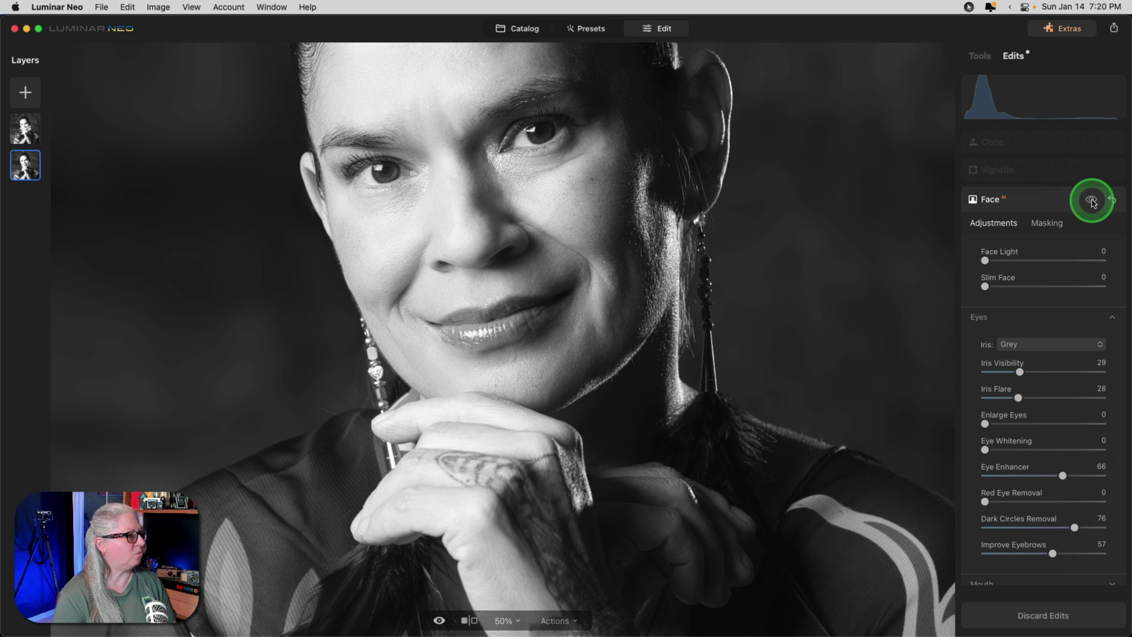
click(1092, 200)
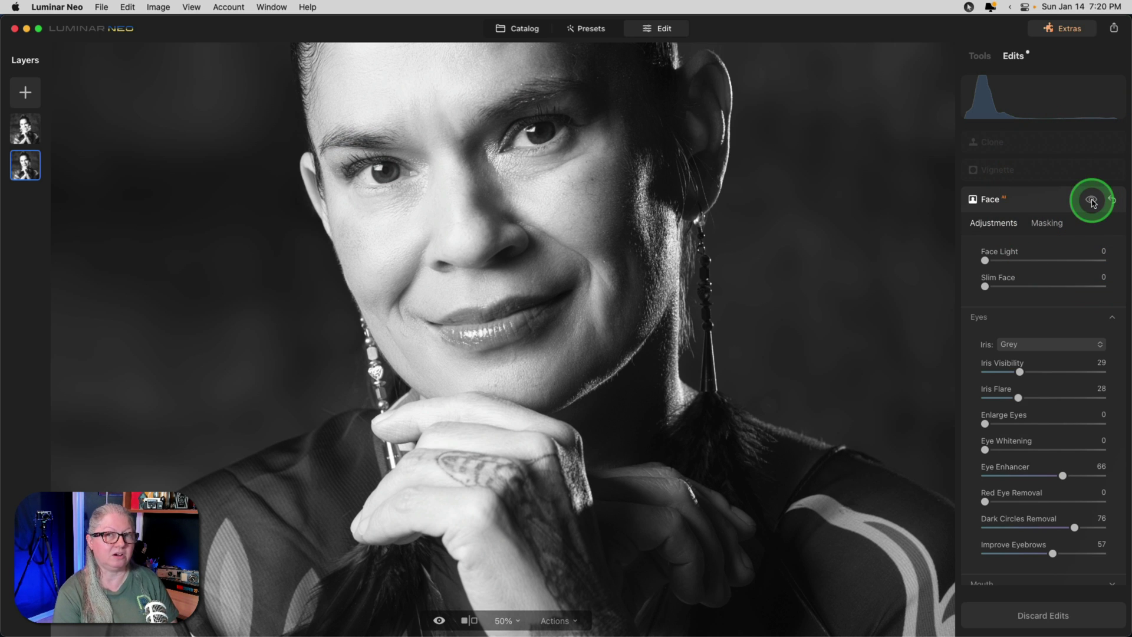
- Set the Lips Darkening of the portrait's Face edit to 88
scroll(979, 427, down, 4)
click(981, 467)
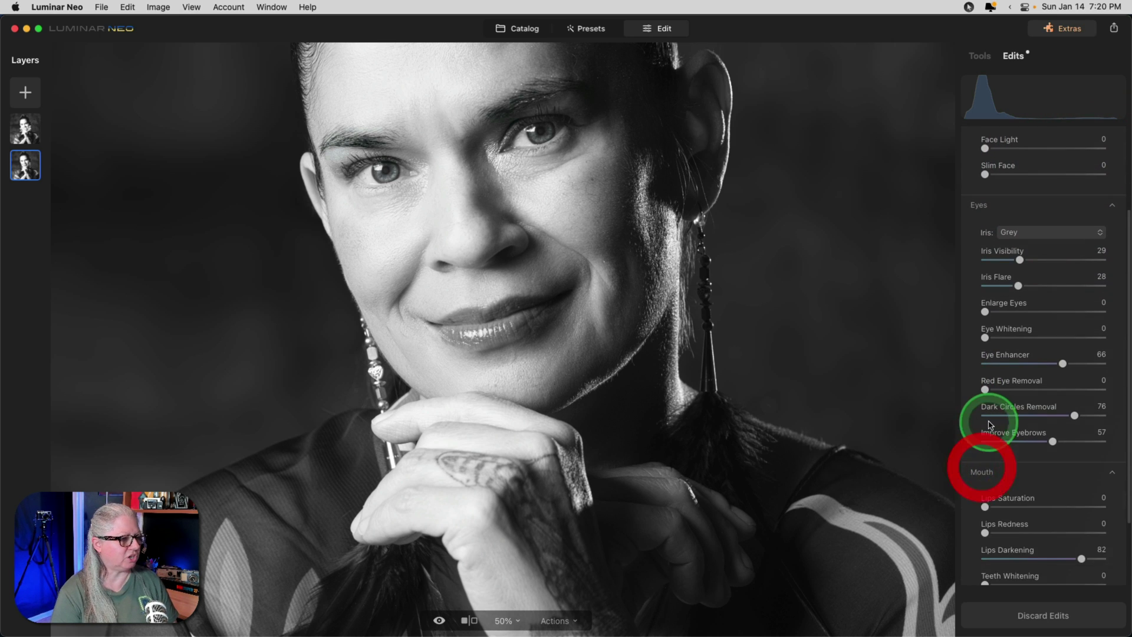
scroll(989, 425, down, 1)
click(1085, 511)
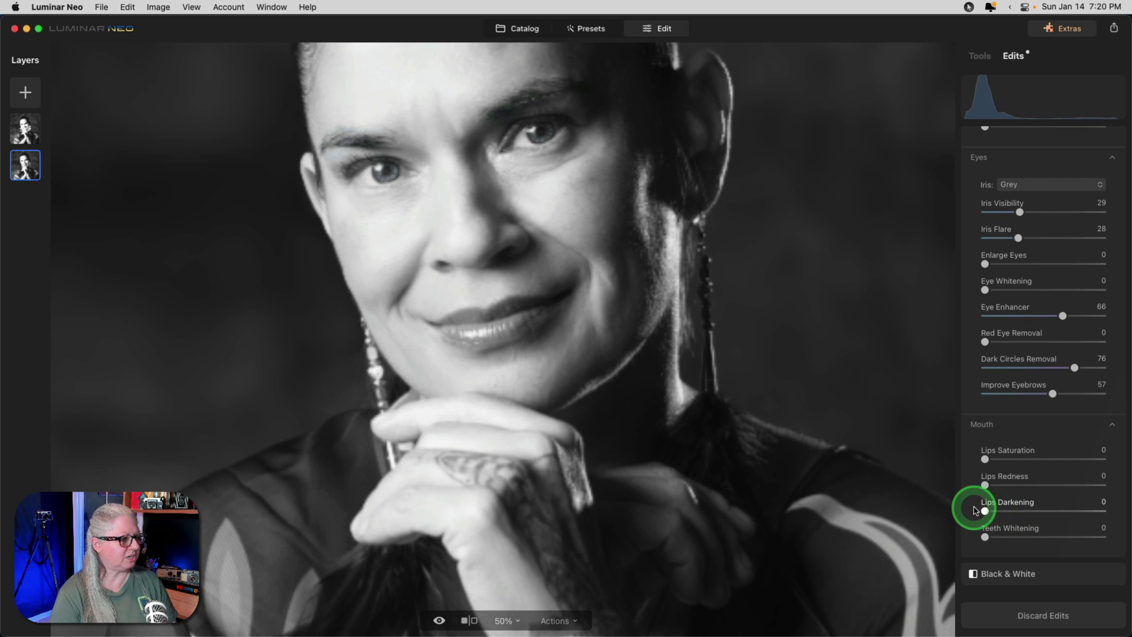
click(1091, 503)
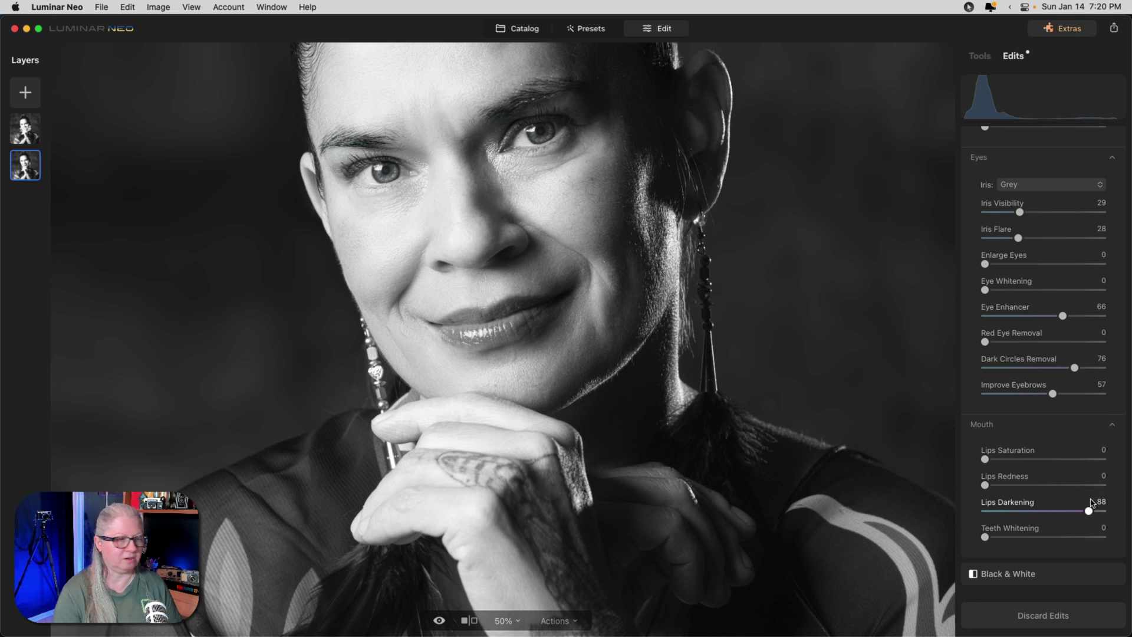
- Try a Lips Redness of 75 on the black and white portrait and reset it to 0
drag(1005, 485, 1078, 484)
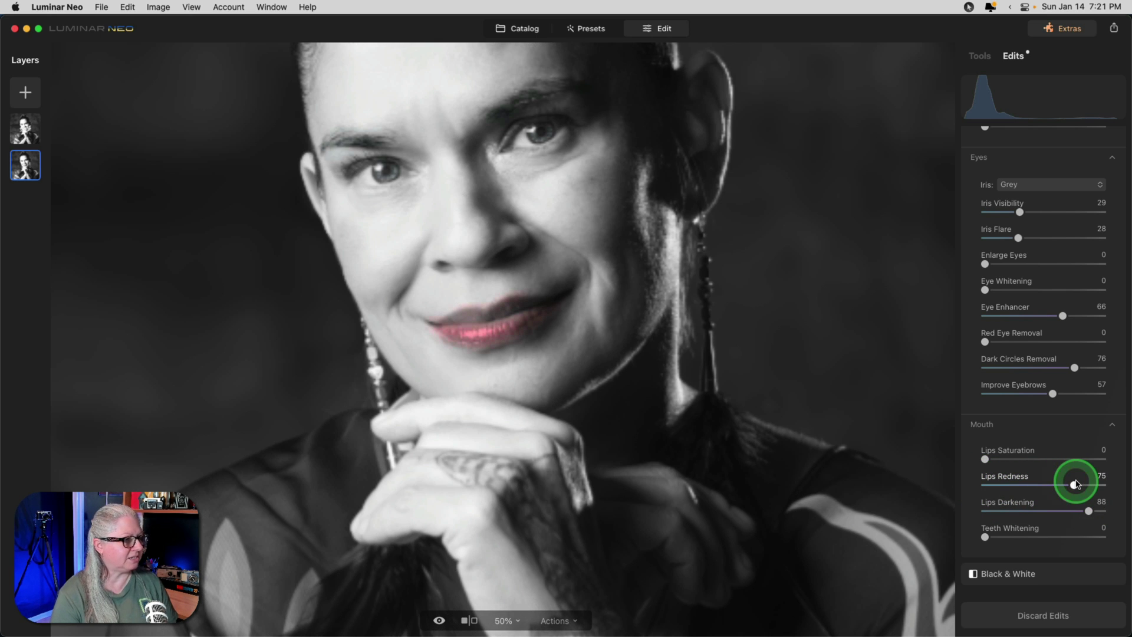
click(1076, 483)
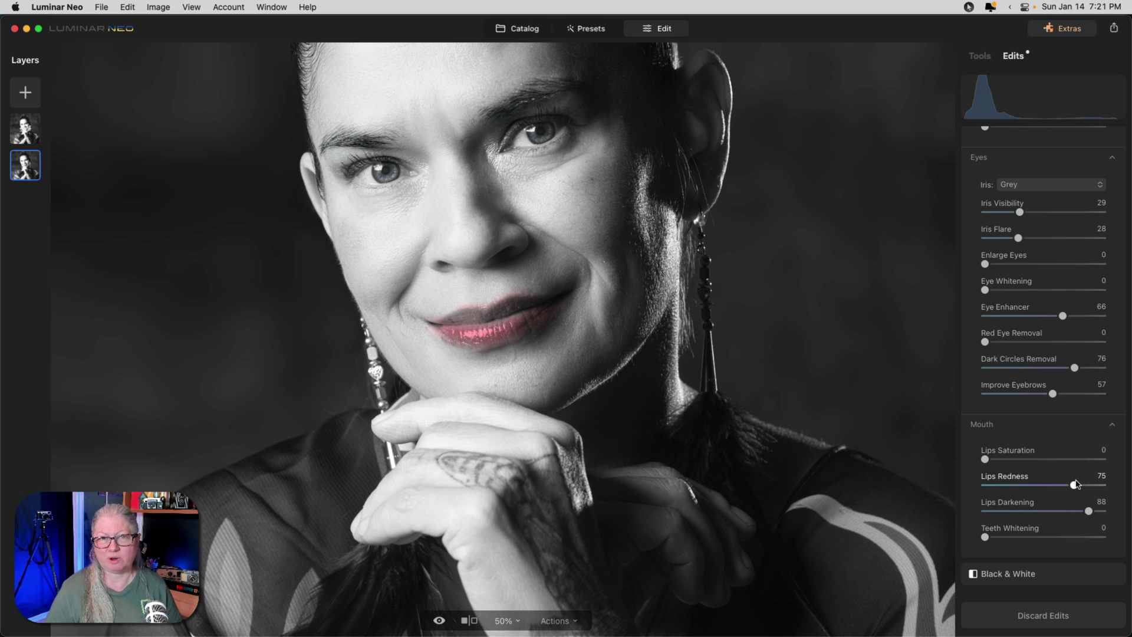
click(1077, 484)
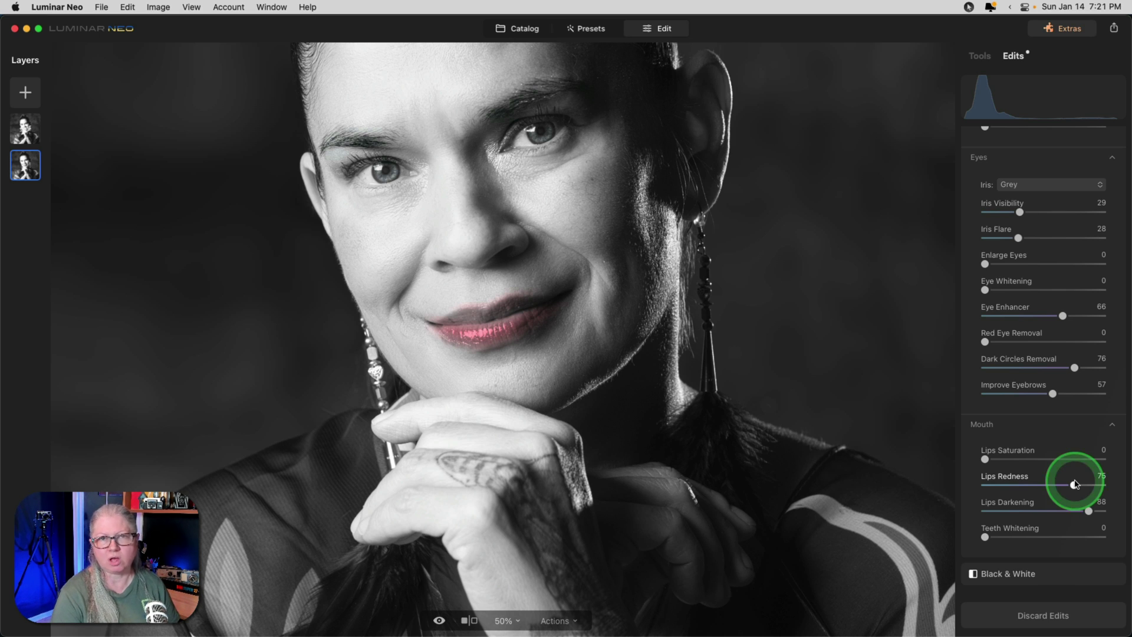
- Try the Blue iris colour on the portrait's eyes and switch back to Grey
click(1027, 186)
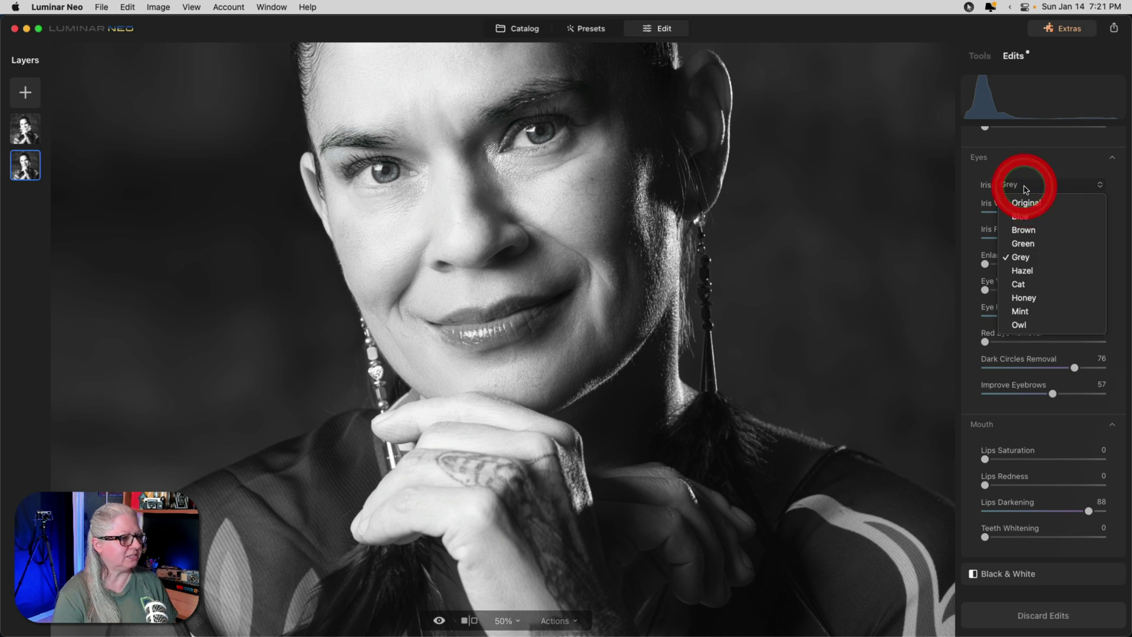
click(1025, 217)
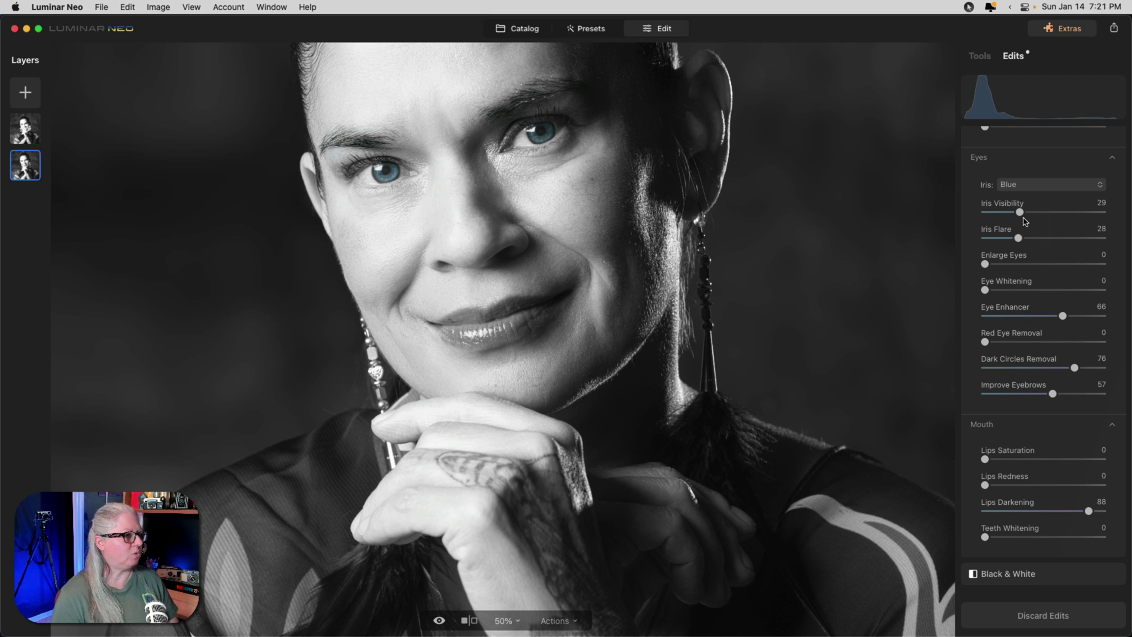
click(1026, 185)
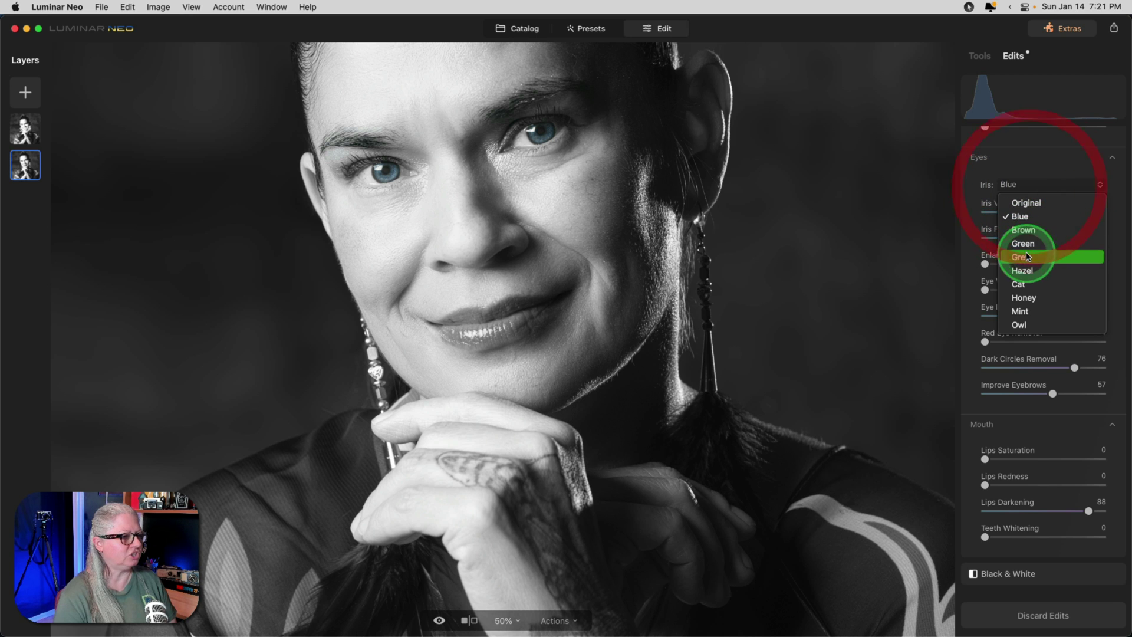
click(1027, 256)
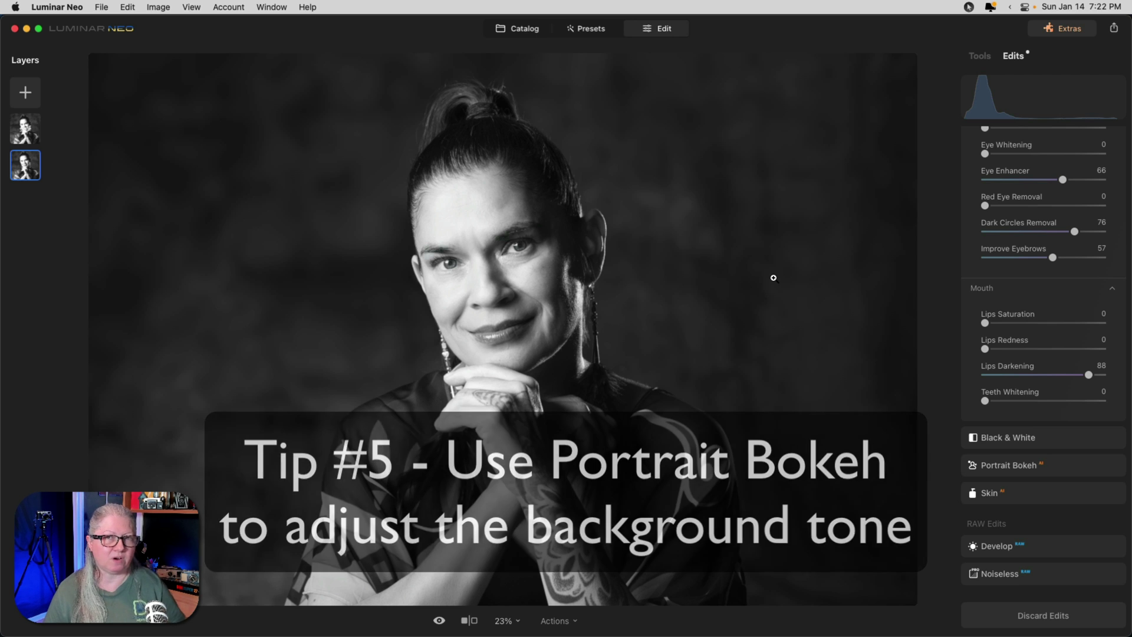
- Open the portrait's Portrait Bokeh edit and examine its effect and the background warmth setting
click(1073, 465)
click(1091, 188)
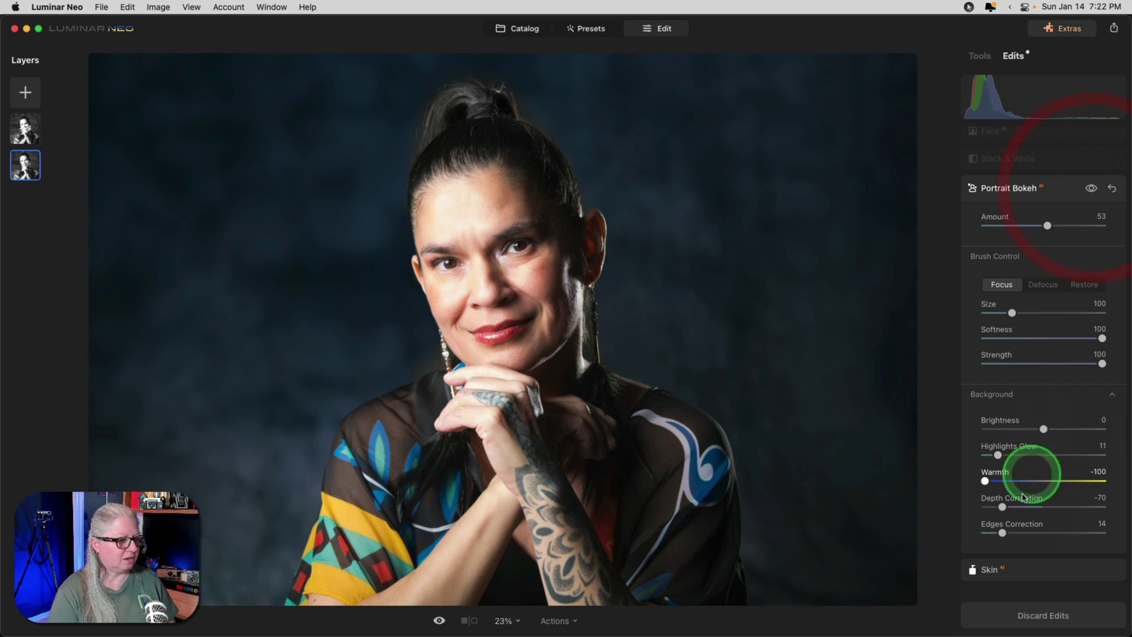
mouse_move(985, 481)
mouse_down()
mouse_move(1035, 482)
mouse_move(976, 480)
mouse_up()
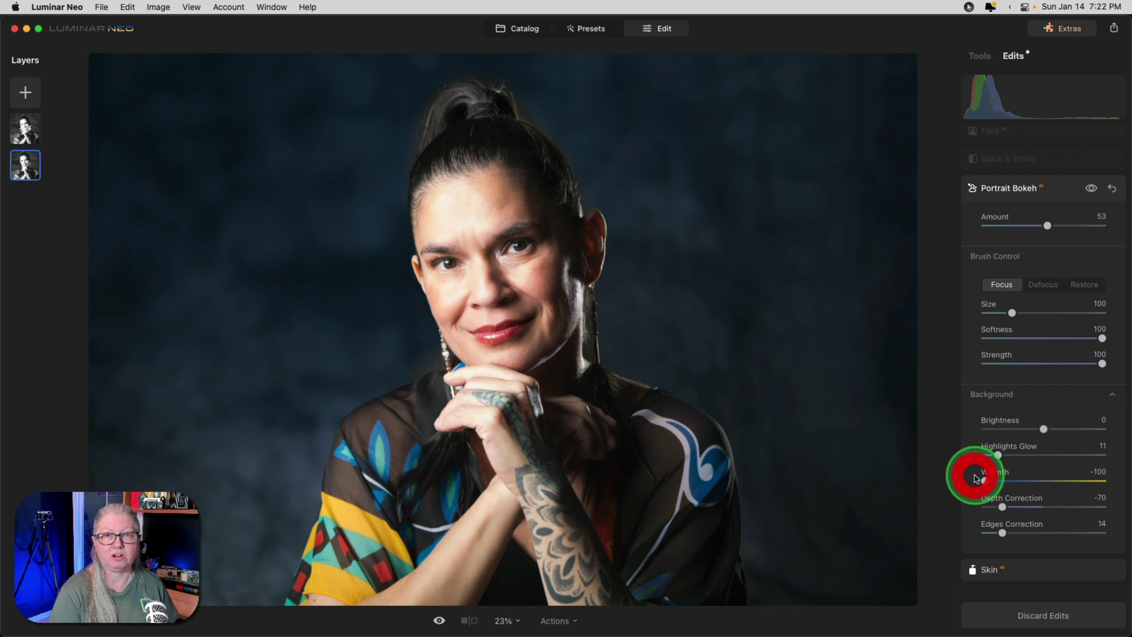
click(975, 480)
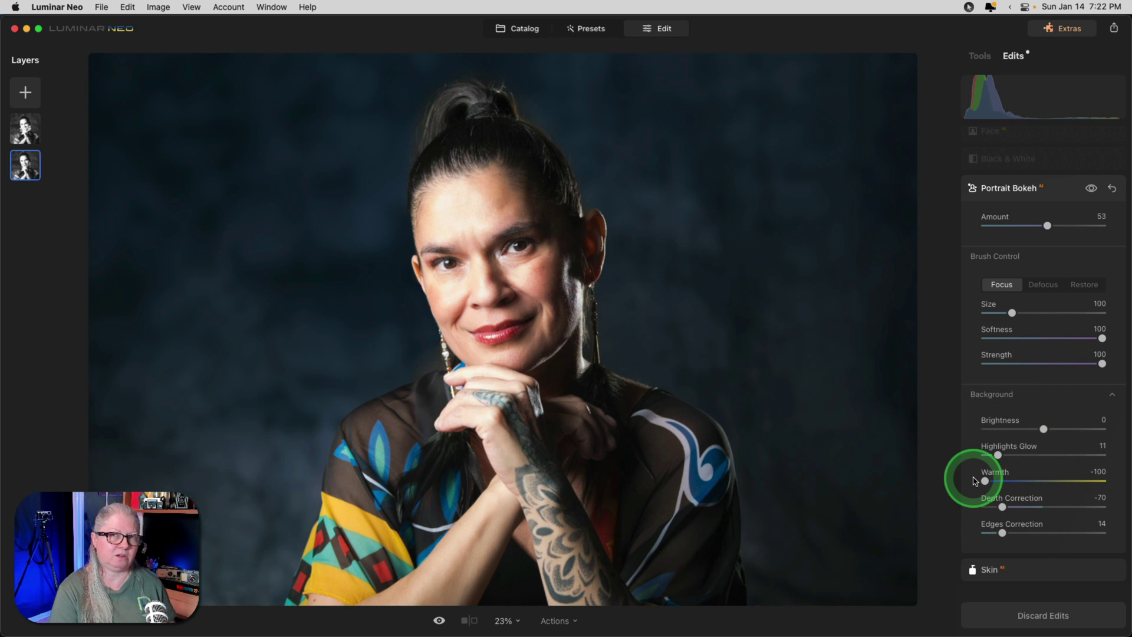
- Try a Portrait Bokeh background warmth of 100 and undo the change
drag(984, 480, 1102, 478)
click(1069, 476)
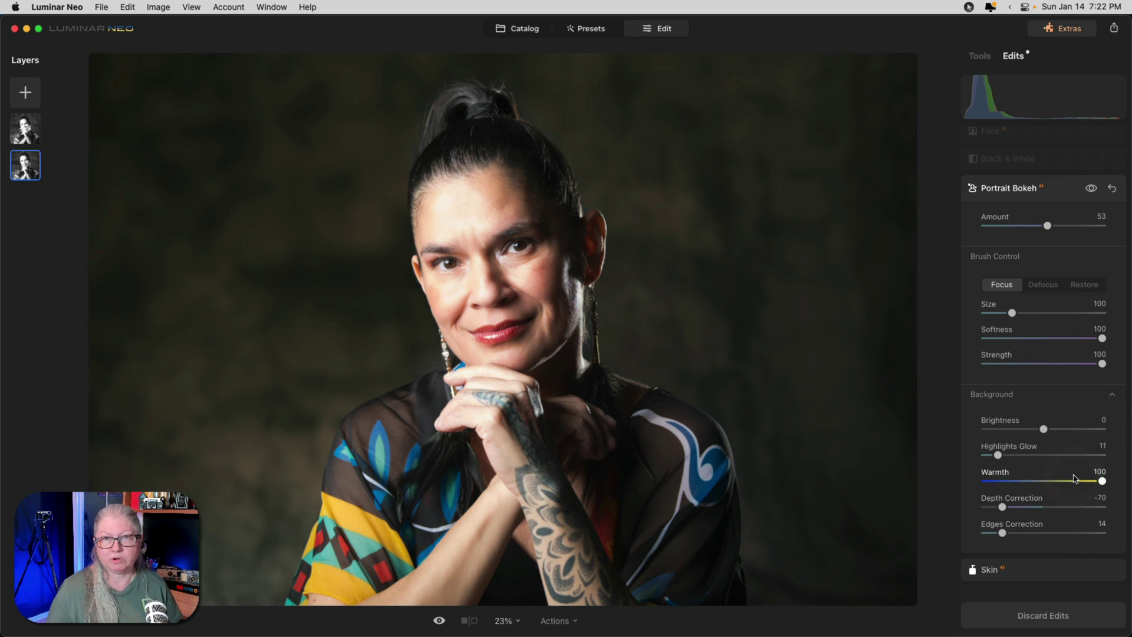
key(super+z)
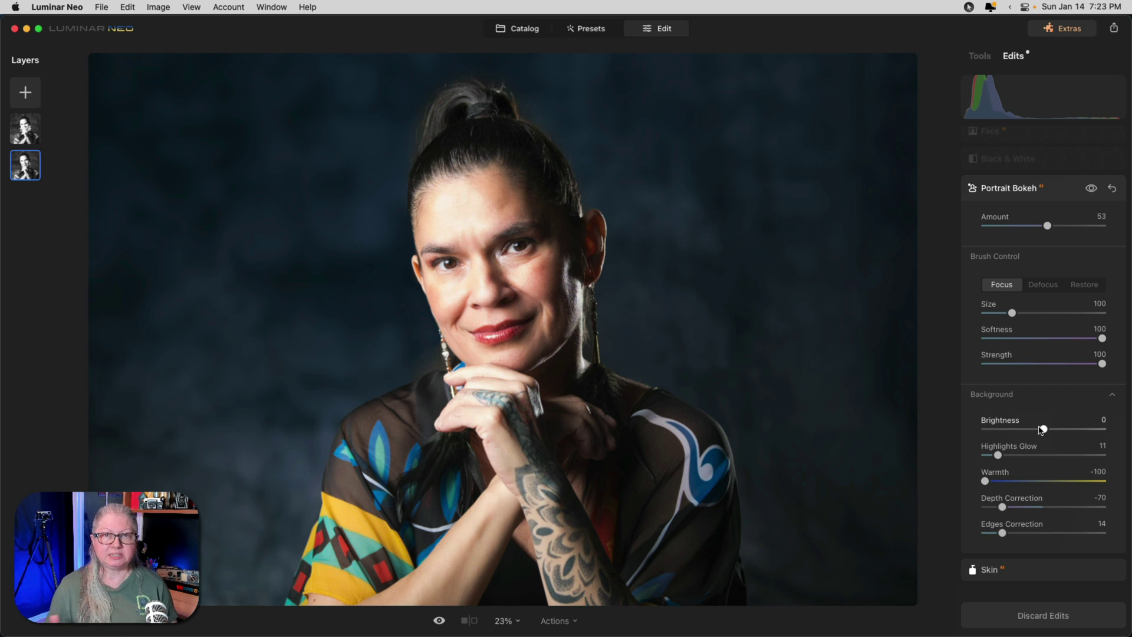
- Set the Portrait Bokeh background brightness to 35, reopen the Black & White edit, and set its blue luminance to 52
drag(1043, 431, 1068, 431)
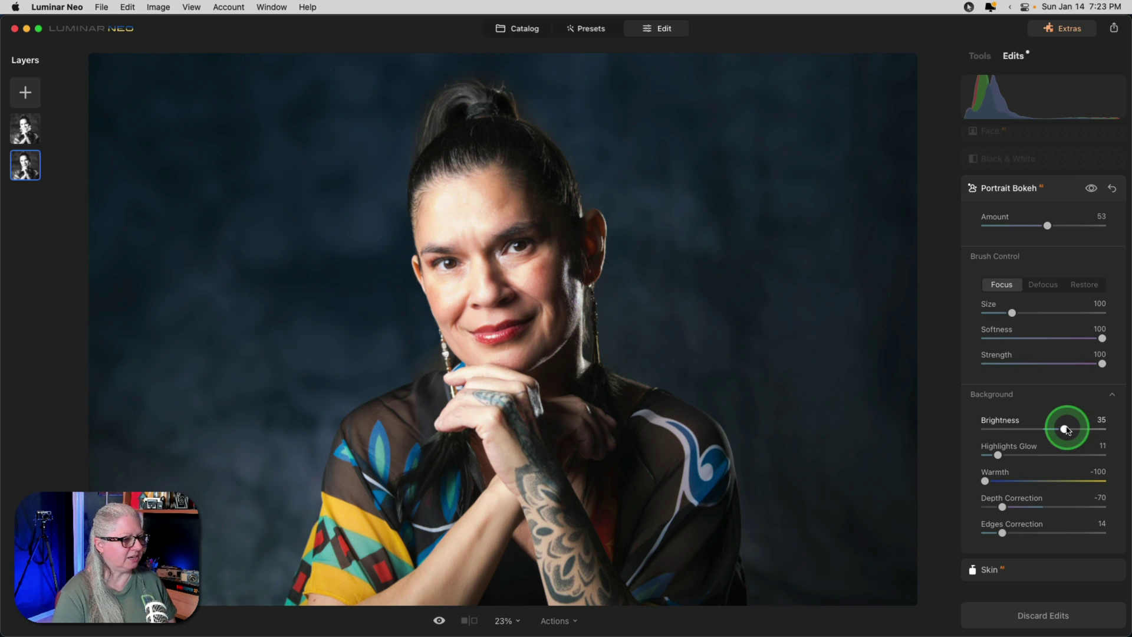
scroll(1052, 295, up, 3)
click(1051, 248)
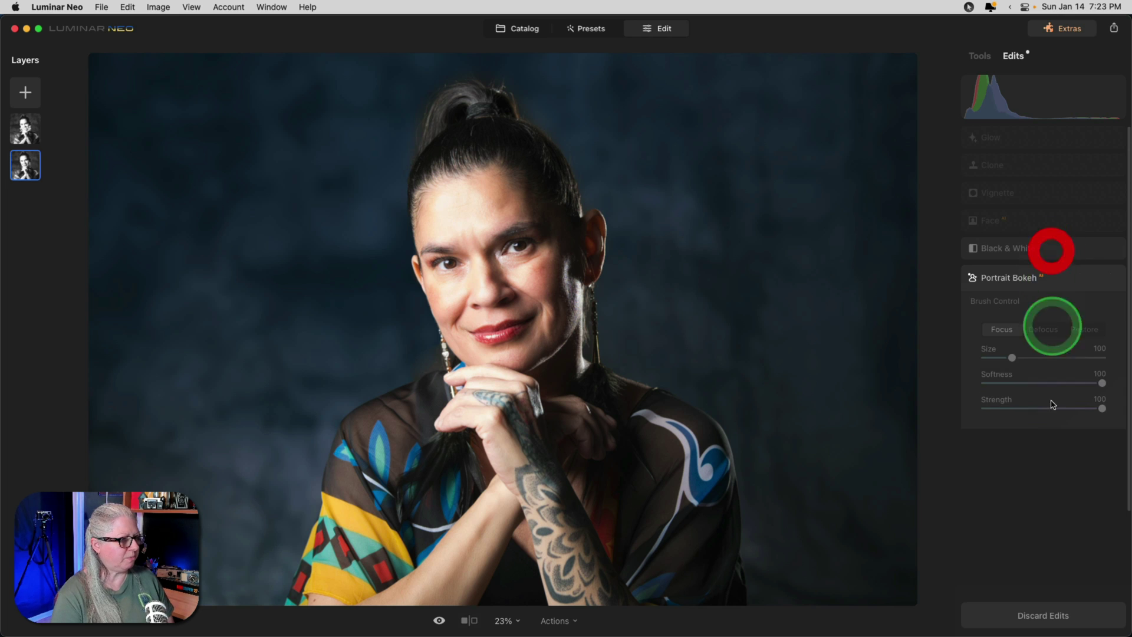
click(1048, 465)
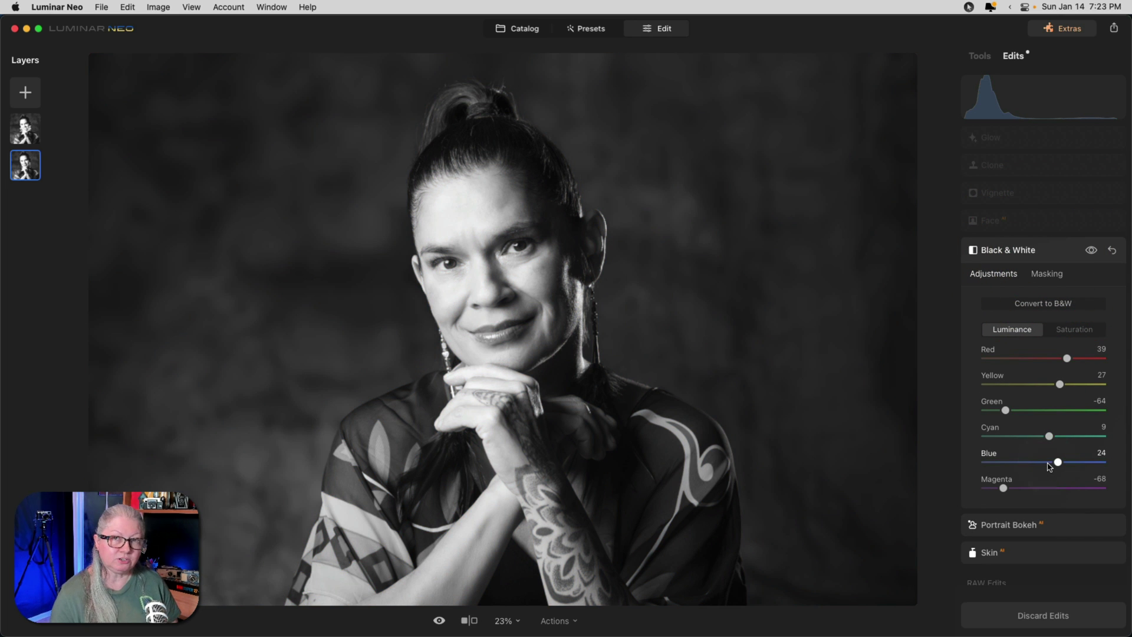
mouse_move(1050, 467)
mouse_down()
mouse_move(961, 463)
mouse_move(1065, 462)
mouse_up()
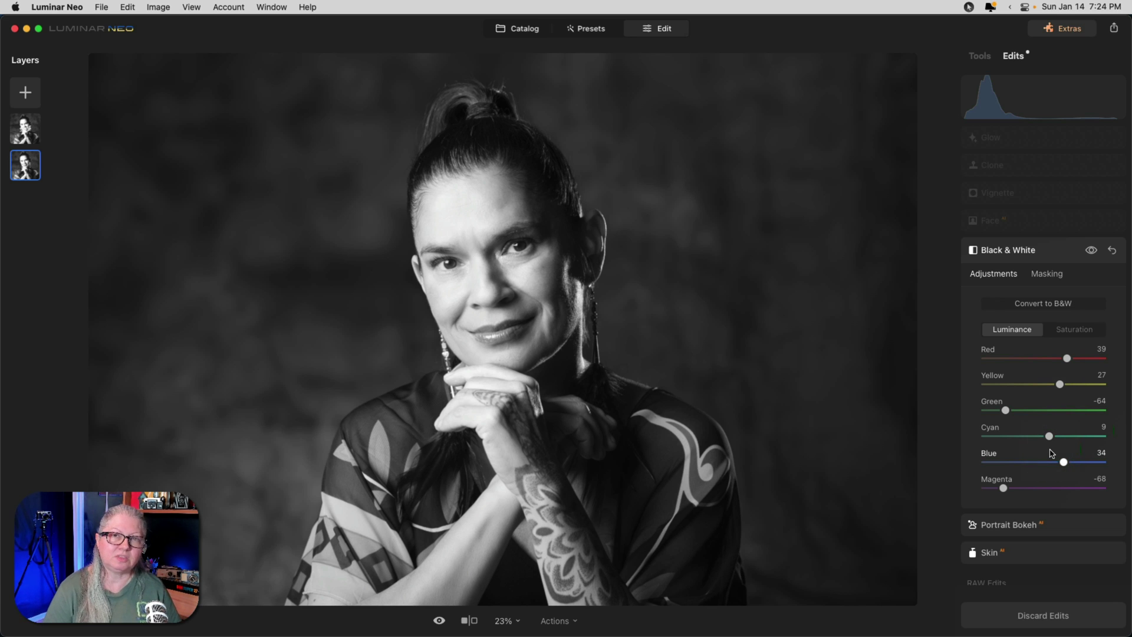
drag(1052, 453, 1075, 462)
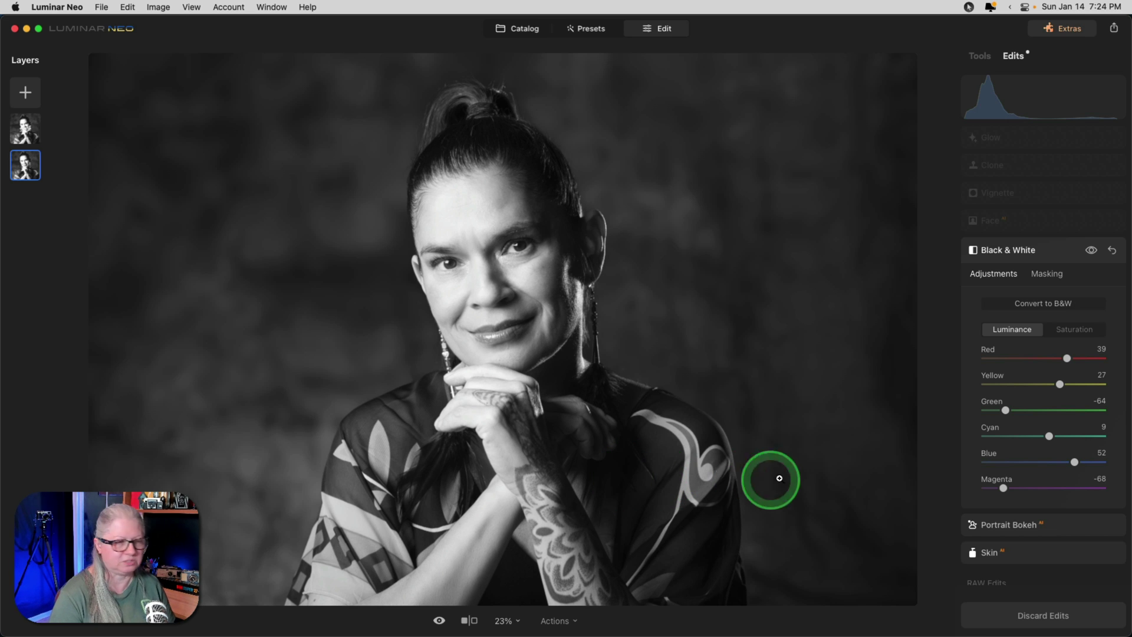
- Compare the portrait with and without the Vignette edit, and show the hidden colour layer above it
click(1091, 194)
click(1093, 195)
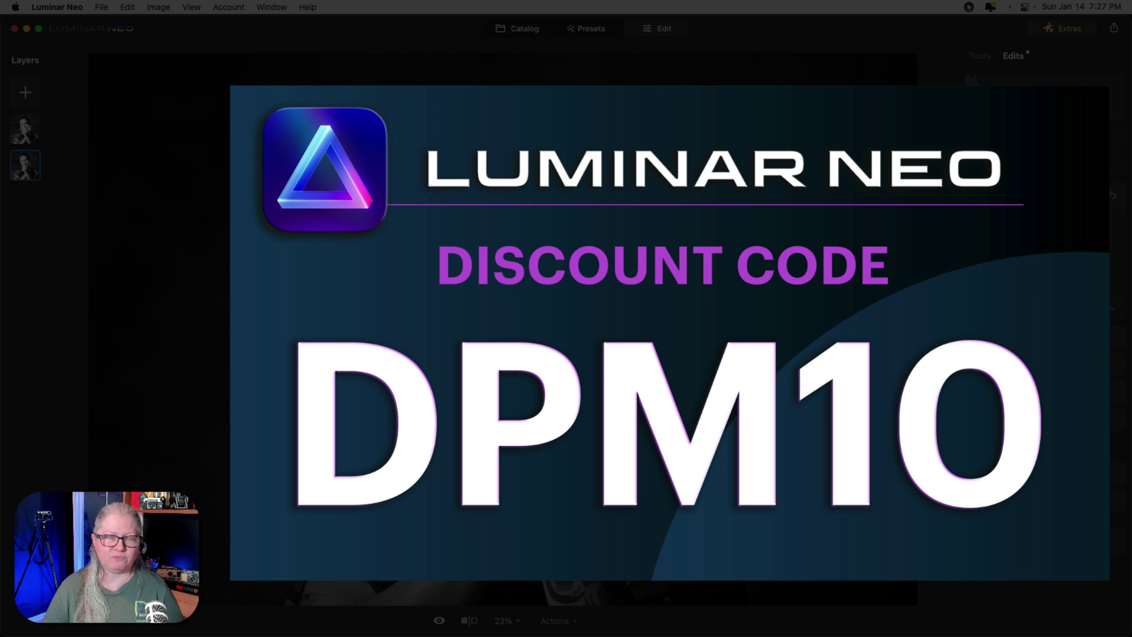
right_click(27, 129)
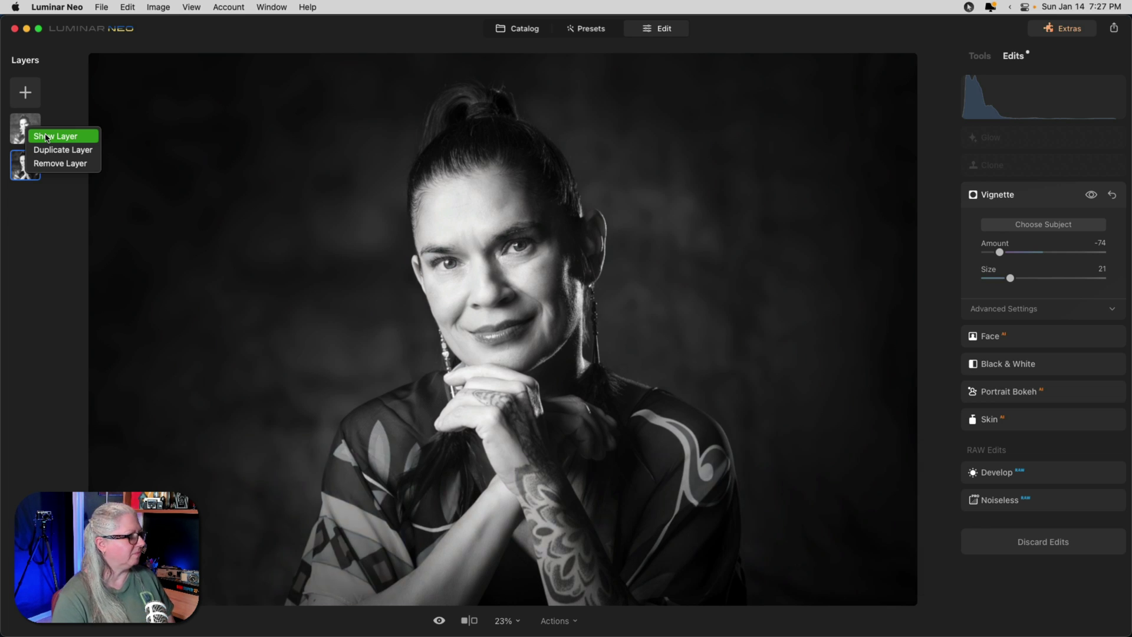
click(46, 136)
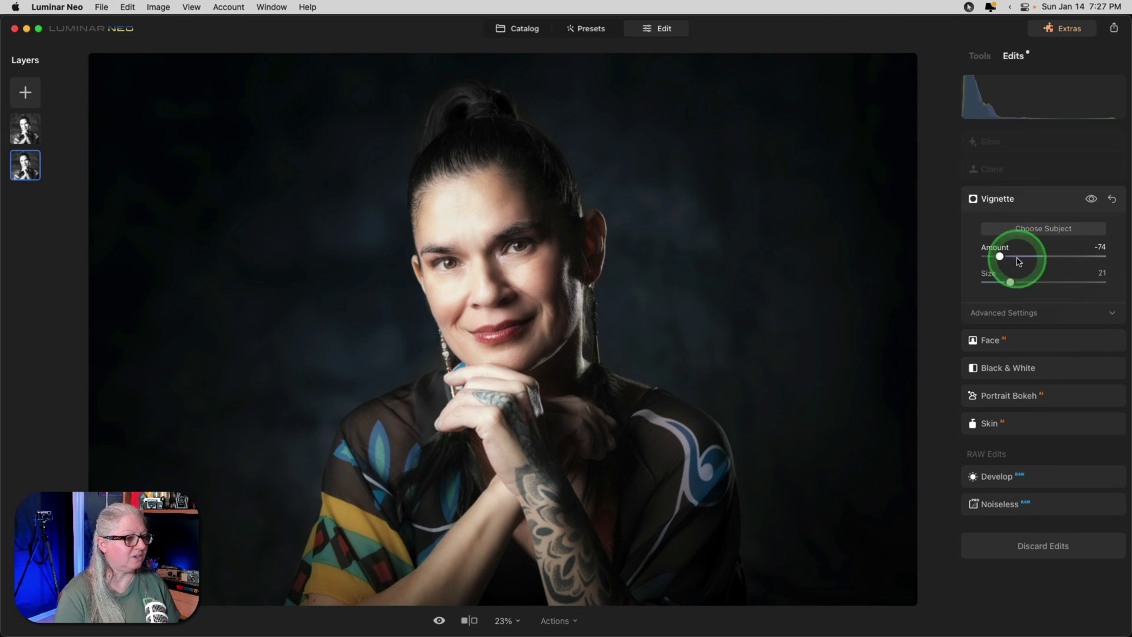
- Select the upper colour layer, check its applied edits, and set the layer opacity to 60
click(20, 131)
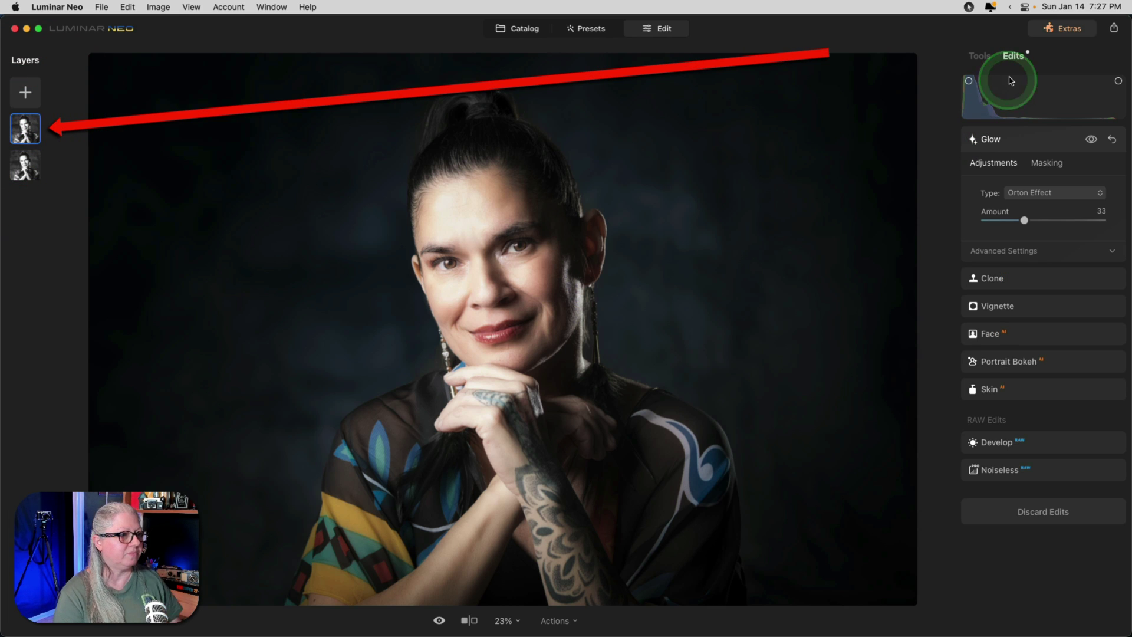
click(1012, 56)
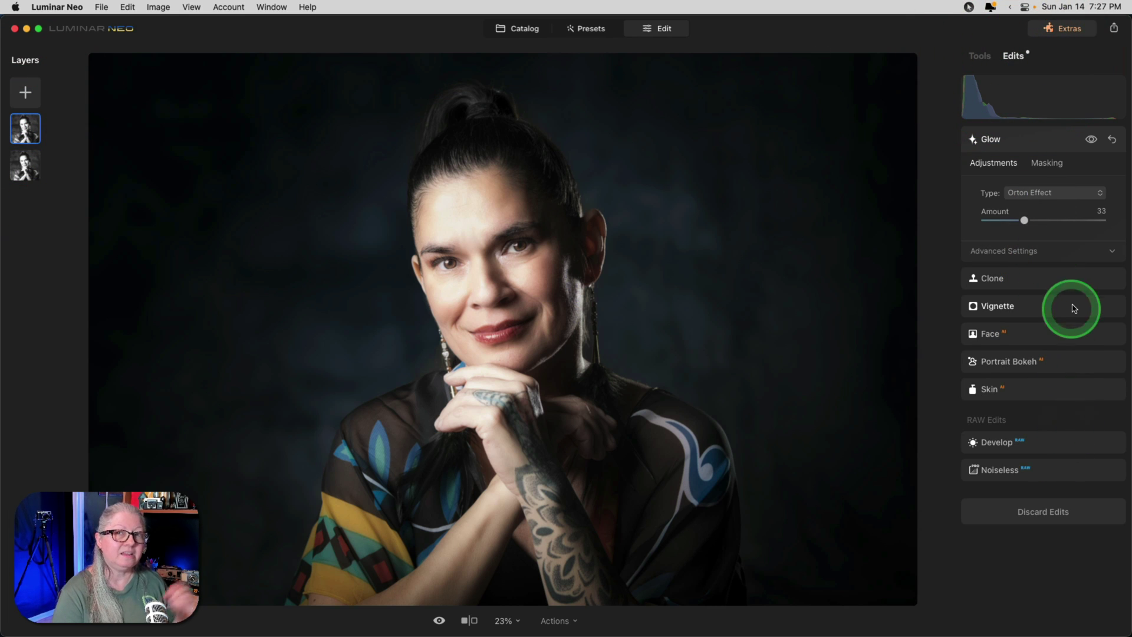
click(1065, 203)
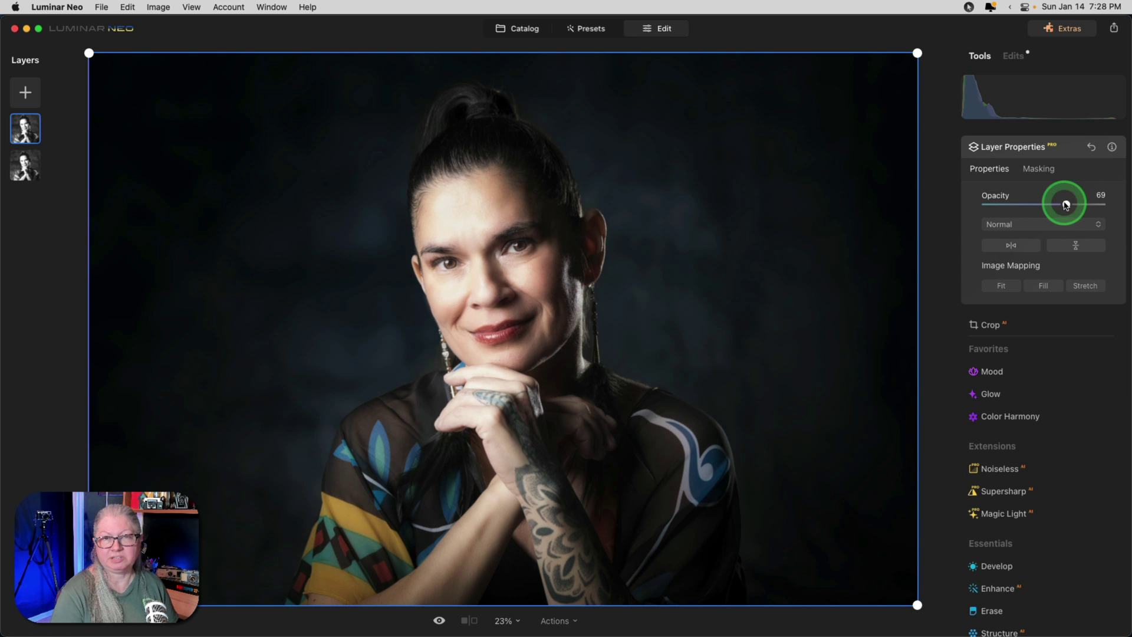
mouse_move(1067, 205)
mouse_down()
mouse_move(989, 204)
mouse_move(1082, 204)
mouse_move(980, 204)
mouse_move(1067, 202)
mouse_move(1027, 201)
mouse_move(1055, 199)
mouse_up()
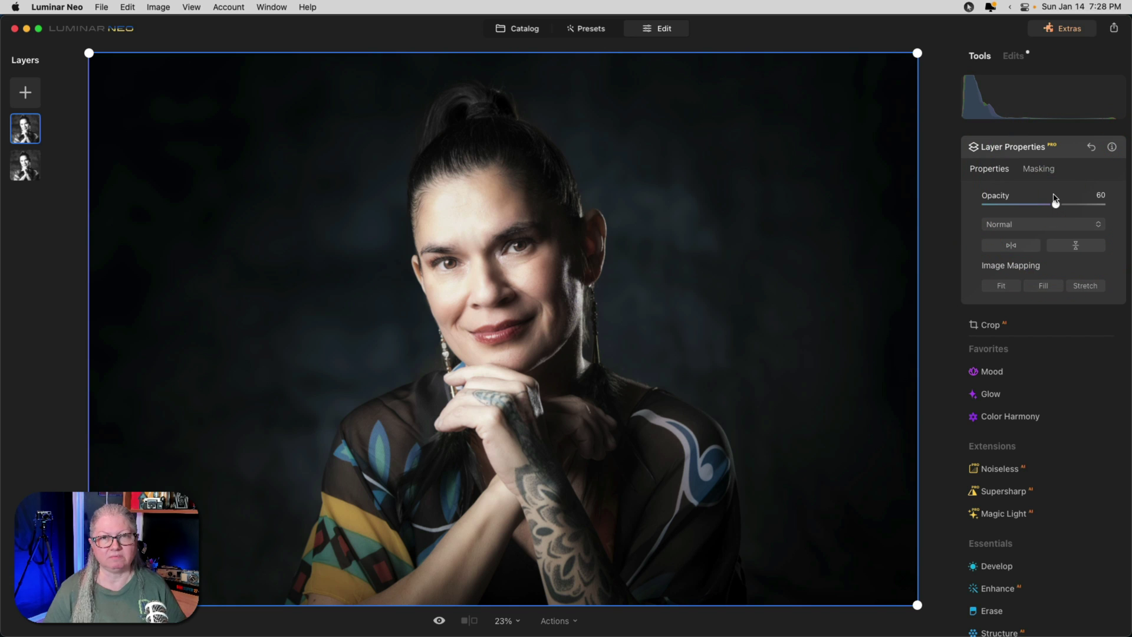